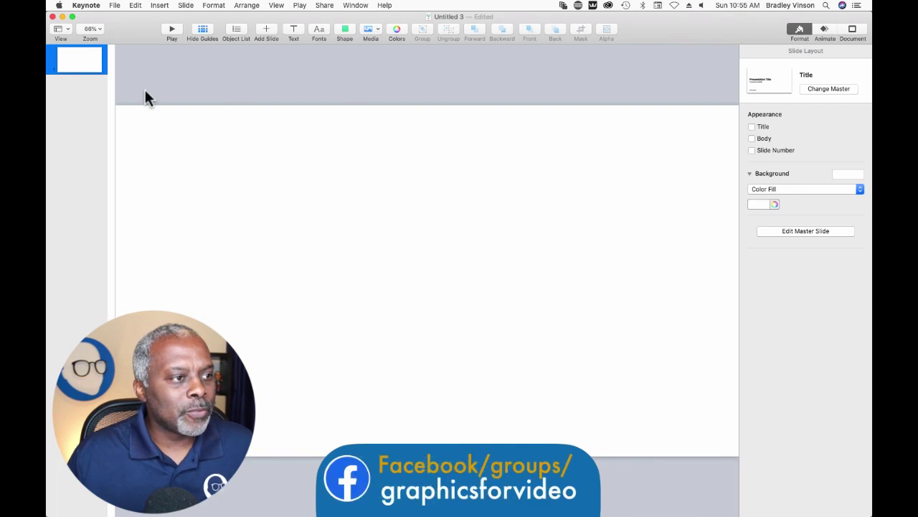
# Zoom the slide to 50%, show rulers, and place a vertical guide a third across.
pyautogui.click(91, 30)
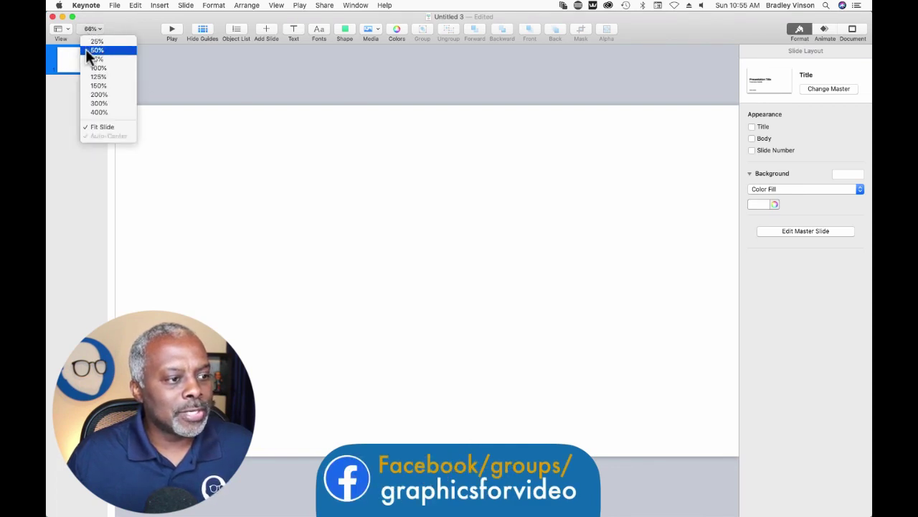
pyautogui.click(92, 50)
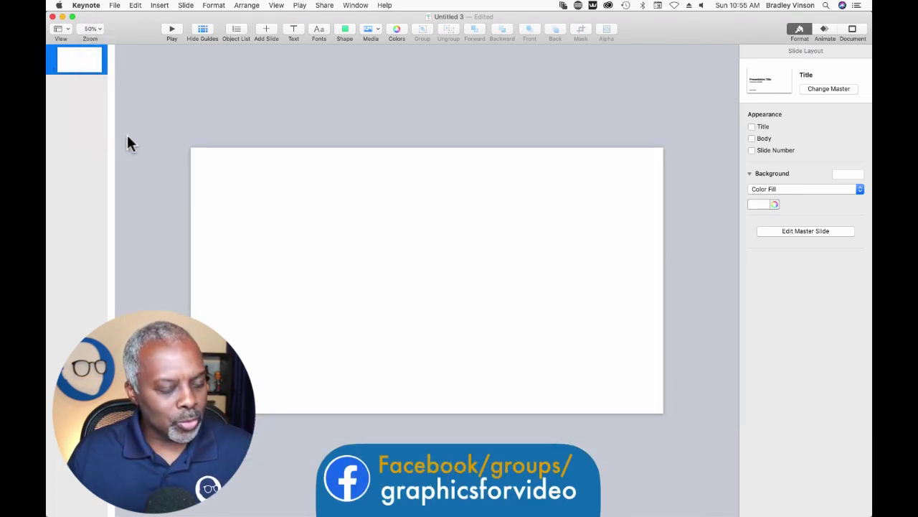
pyautogui.press('super+r')
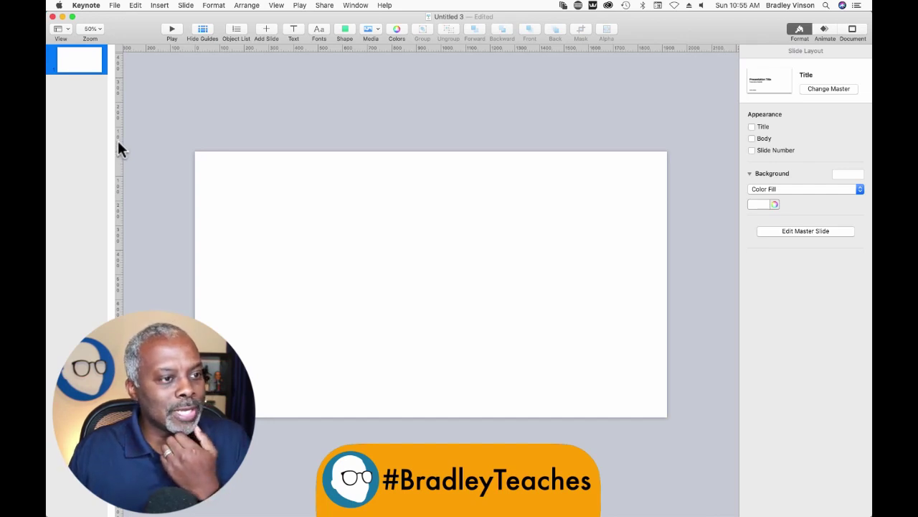
pyautogui.moveTo(119, 149); pyautogui.dragTo(352, 127)
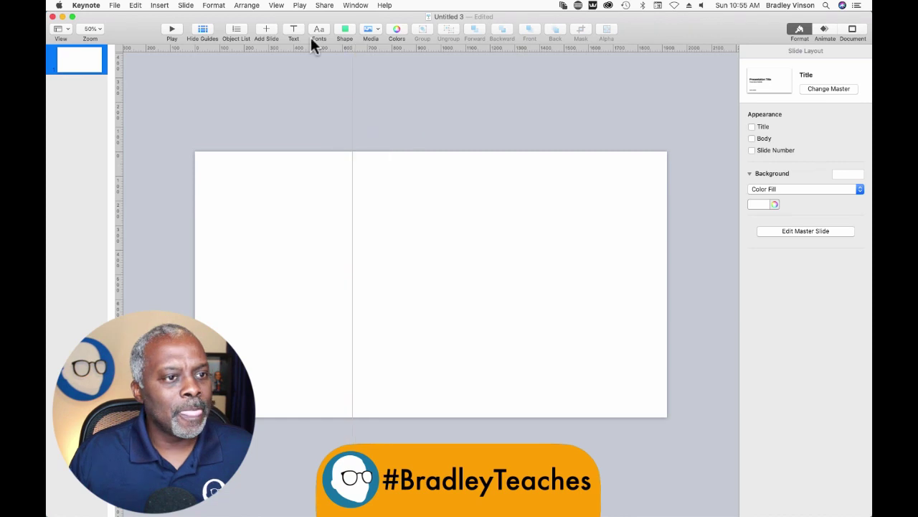
# Insert a black square and resize it into a tall rectangle left of the guide.
pyautogui.click(339, 31)
pyautogui.click(336, 107)
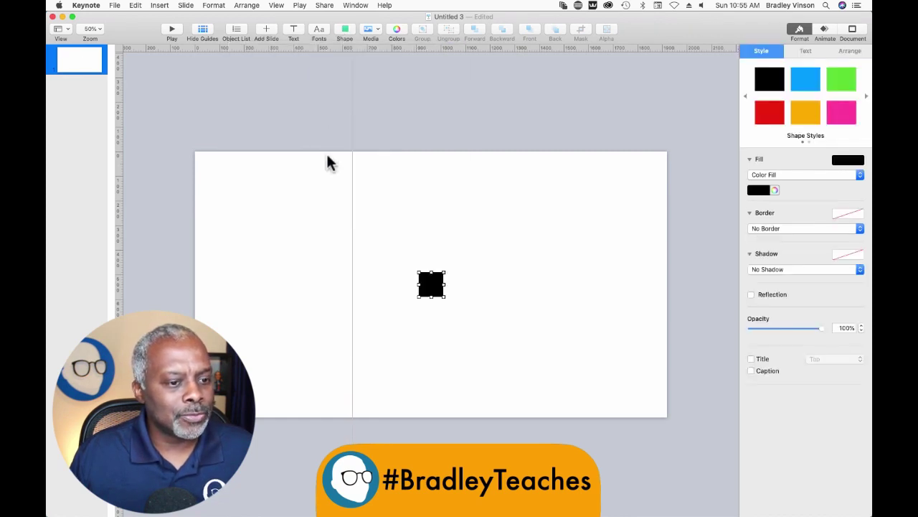
pyautogui.moveTo(435, 284); pyautogui.dragTo(322, 350)
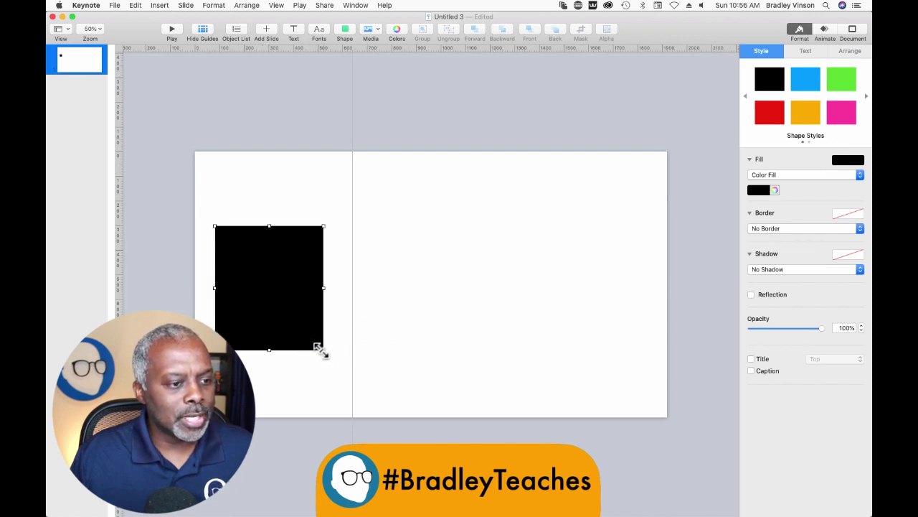
# Duplicate the black rectangle, shrink the copy into a strip along its bottom, and make it red.
pyautogui.click(237, 33)
pyautogui.click(144, 55)
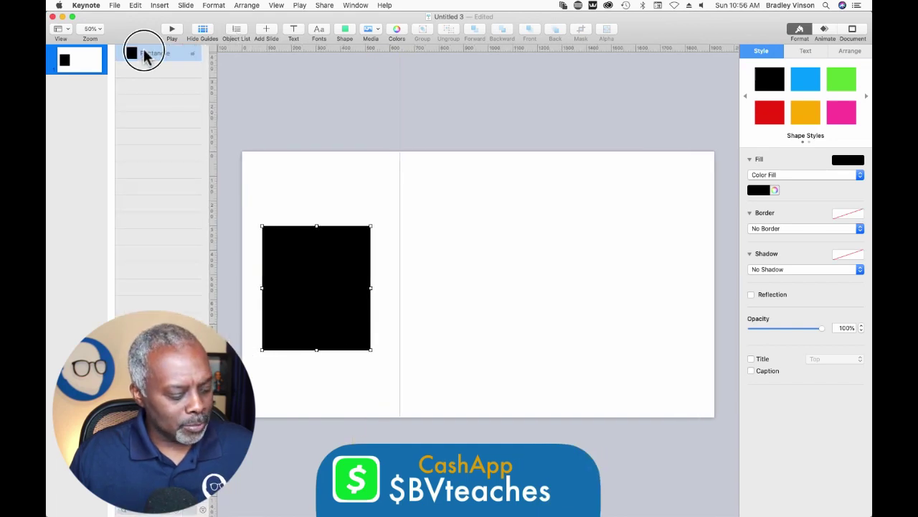
pyautogui.moveTo(143, 54); pyautogui.dragTo(143, 69)
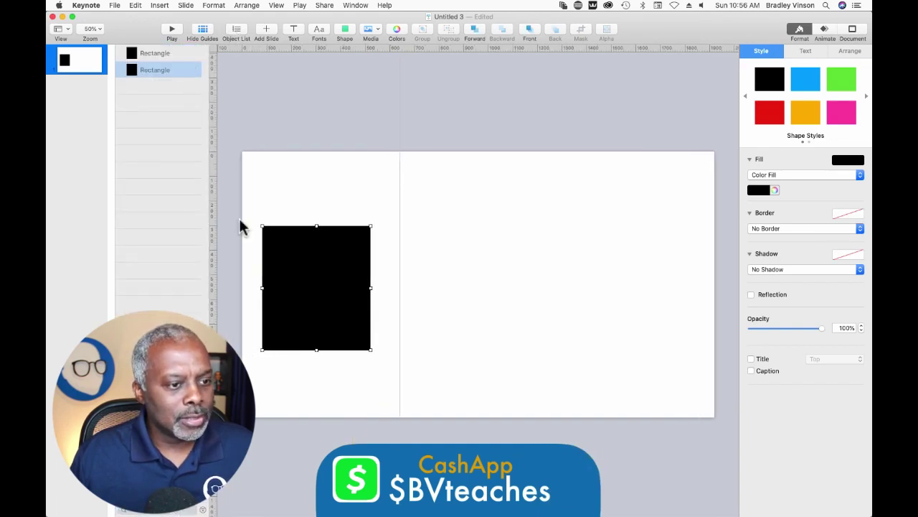
pyautogui.click(307, 266)
pyautogui.moveTo(307, 265); pyautogui.dragTo(307, 389)
pyautogui.moveTo(316, 473); pyautogui.dragTo(325, 372)
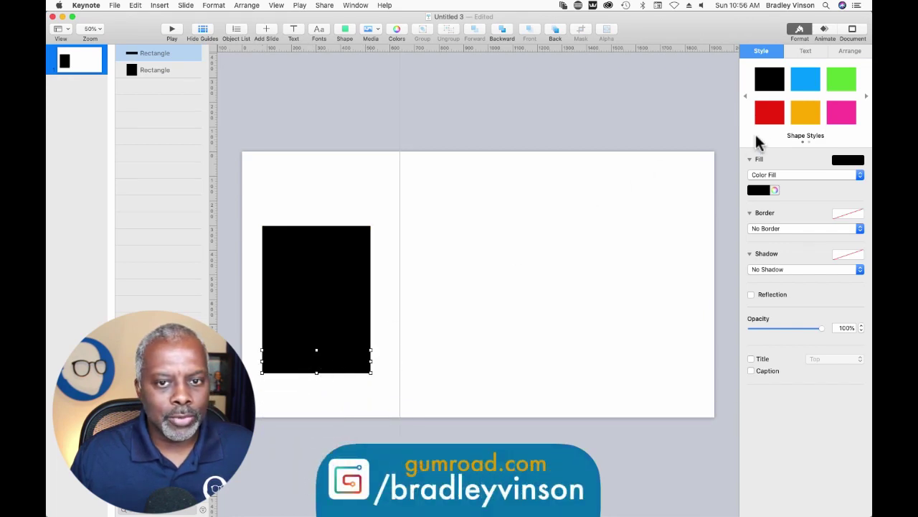
pyautogui.click(767, 115)
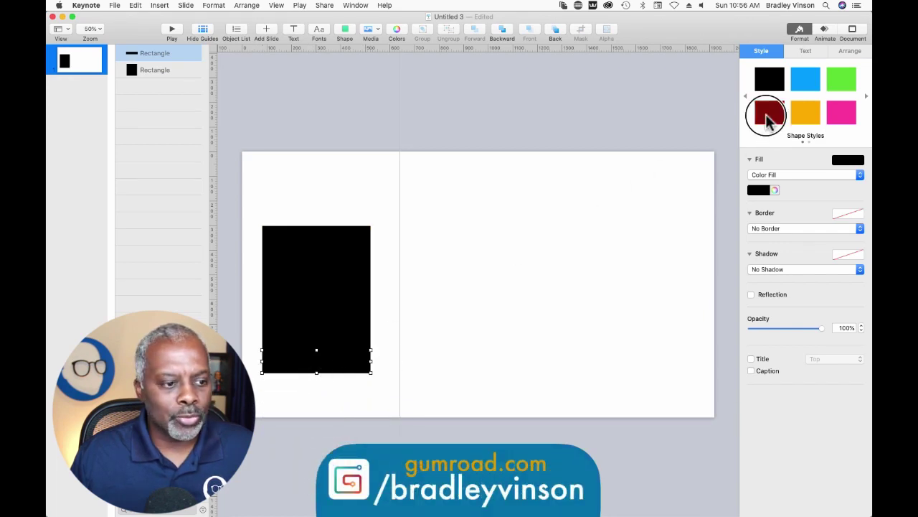
# Copy the red strip to the rectangle's top and make the bottom strip thinner.
pyautogui.click(156, 55)
pyautogui.moveTo(157, 59); pyautogui.dragTo(165, 86)
pyautogui.moveTo(311, 364); pyautogui.dragTo(317, 220)
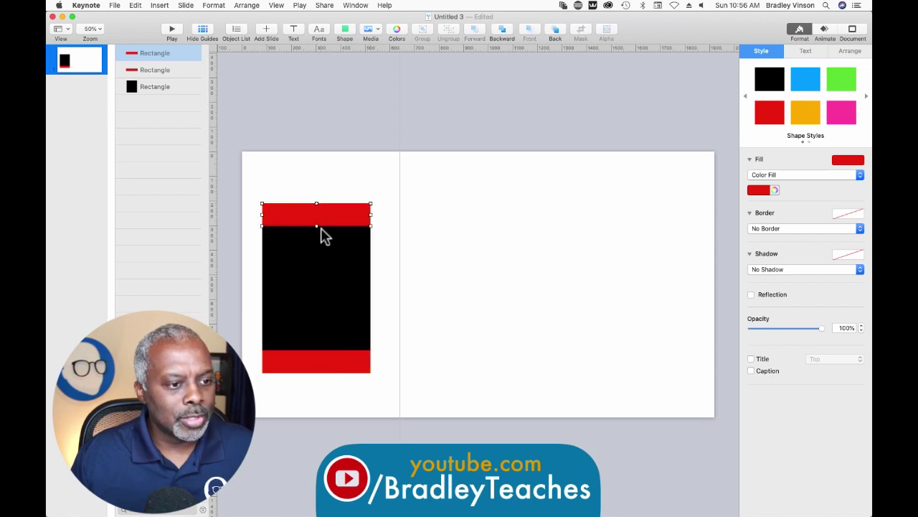
pyautogui.click(385, 303)
pyautogui.click(345, 359)
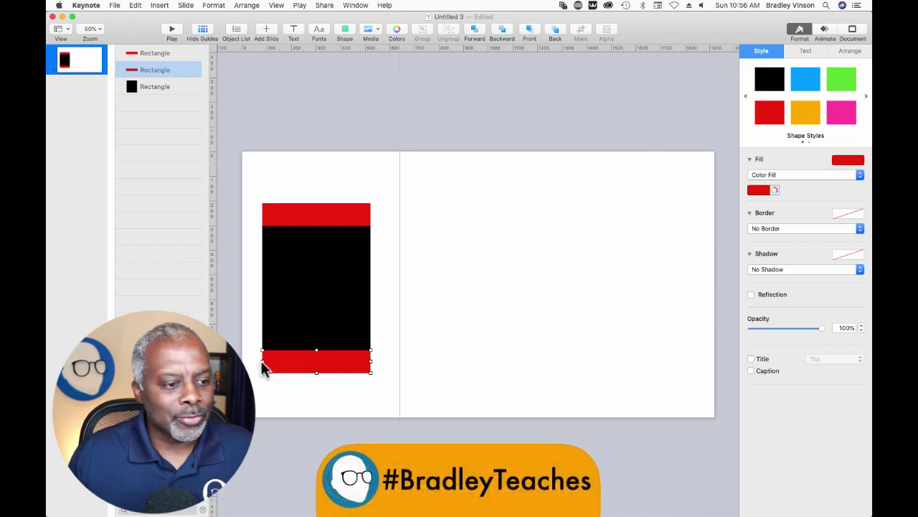
pyautogui.moveTo(317, 372); pyautogui.dragTo(318, 352)
# Turn the top strip green and shrink it into a short 220-pt-wide tab.
pyautogui.click(326, 215)
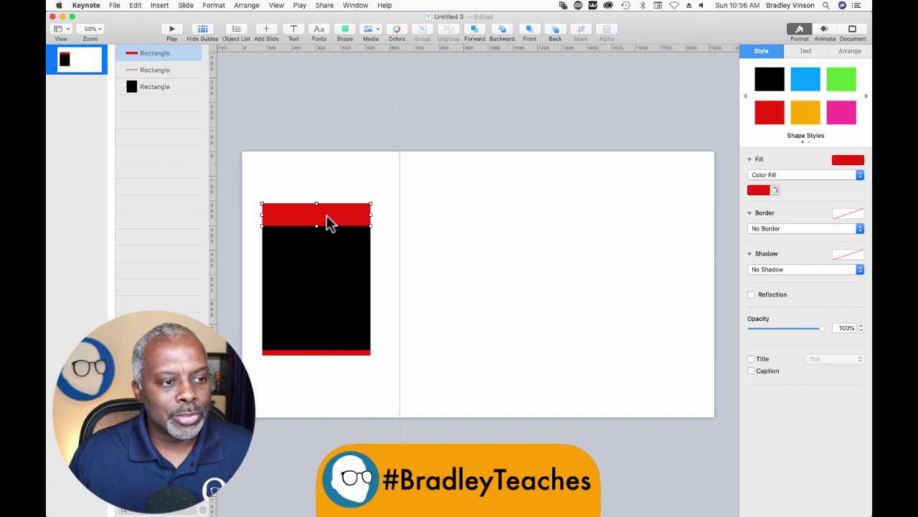
pyautogui.click(842, 84)
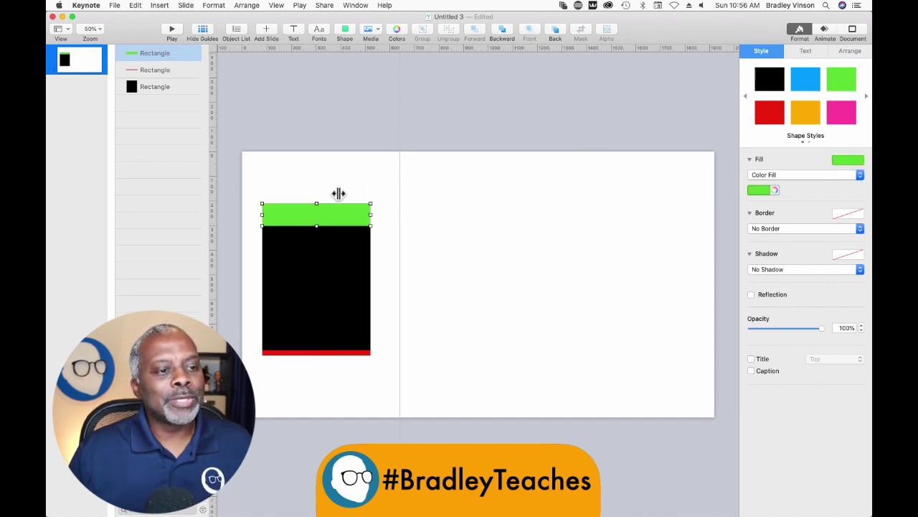
pyautogui.moveTo(317, 203); pyautogui.dragTo(317, 212)
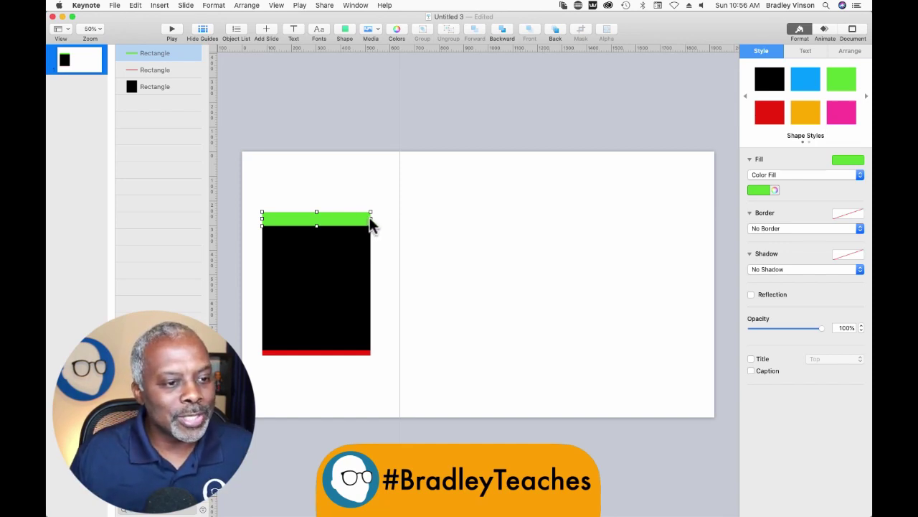
pyautogui.moveTo(371, 219); pyautogui.dragTo(317, 224)
pyautogui.click(352, 210)
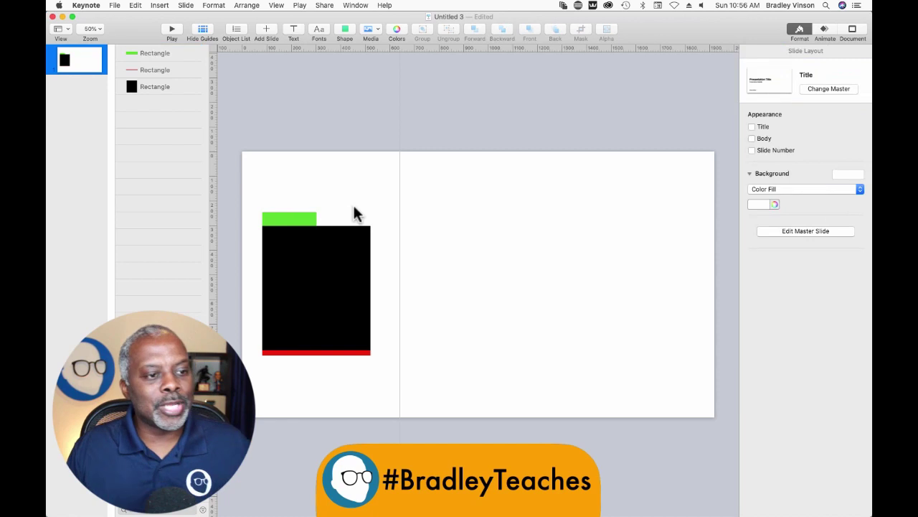
pyautogui.click(292, 221)
# Make the green tab editable and pull its top-right corner inward into a slant.
pyautogui.rightClick(304, 218)
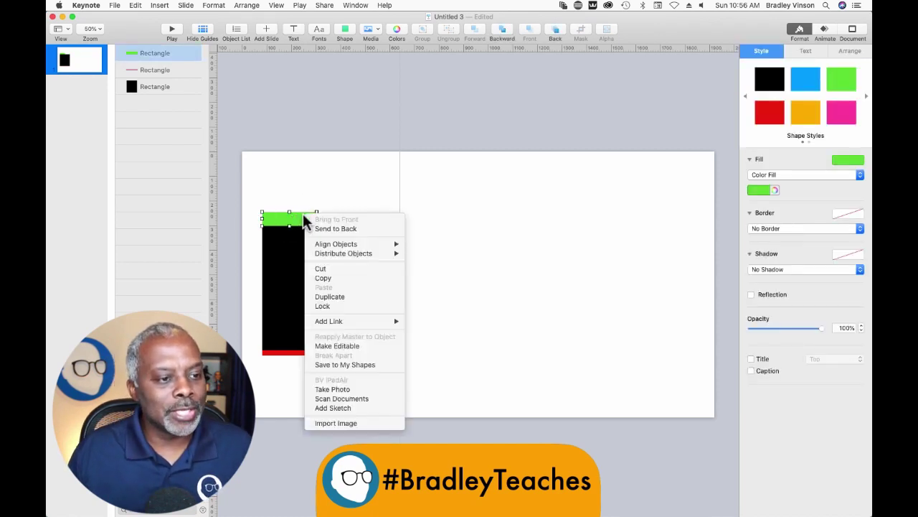
pyautogui.click(344, 345)
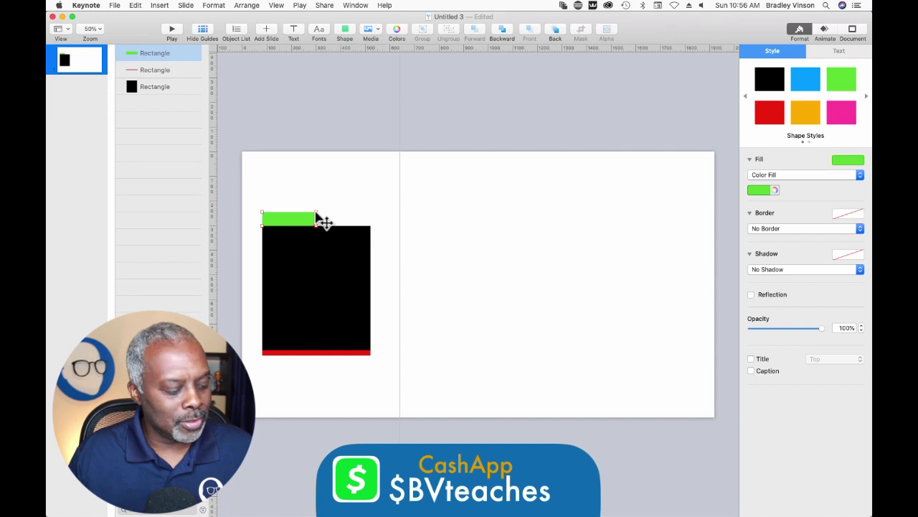
pyautogui.moveTo(317, 213); pyautogui.dragTo(300, 214)
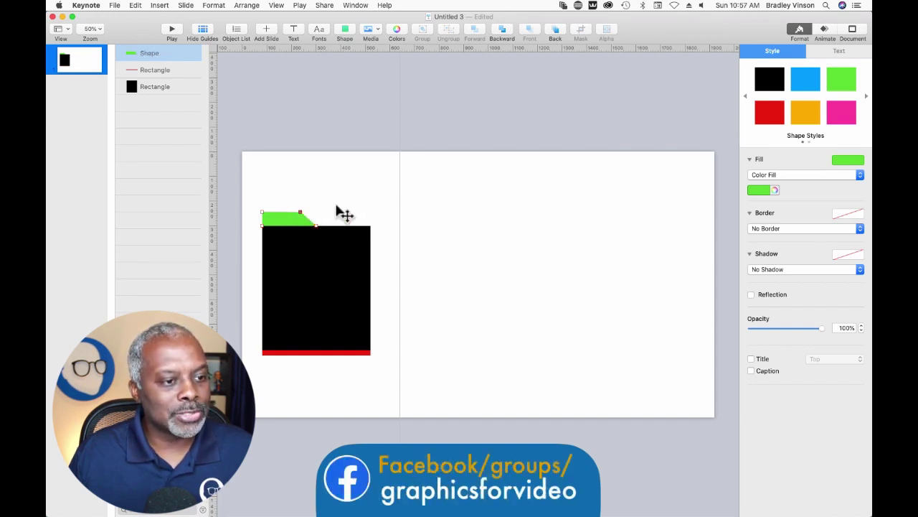
pyautogui.click(339, 209)
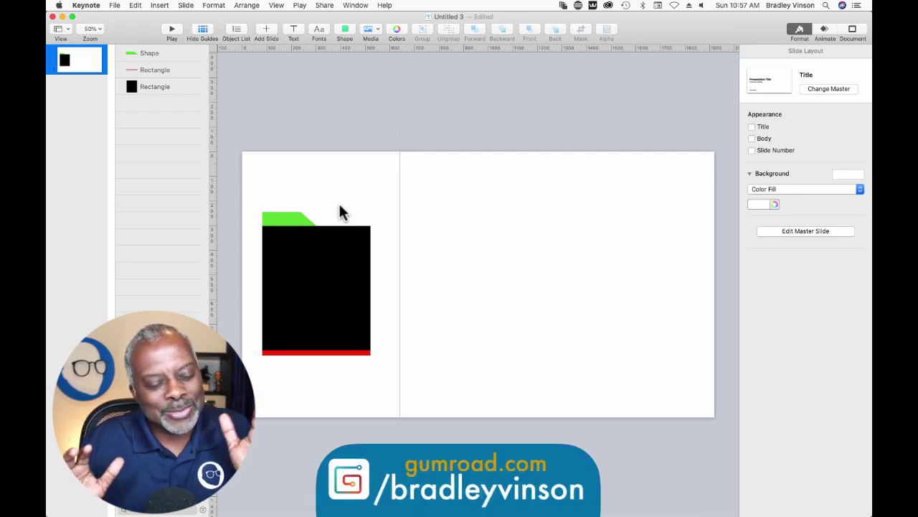
# Fill the black rectangle grey and remove the slide's background fill.
pyautogui.click(330, 272)
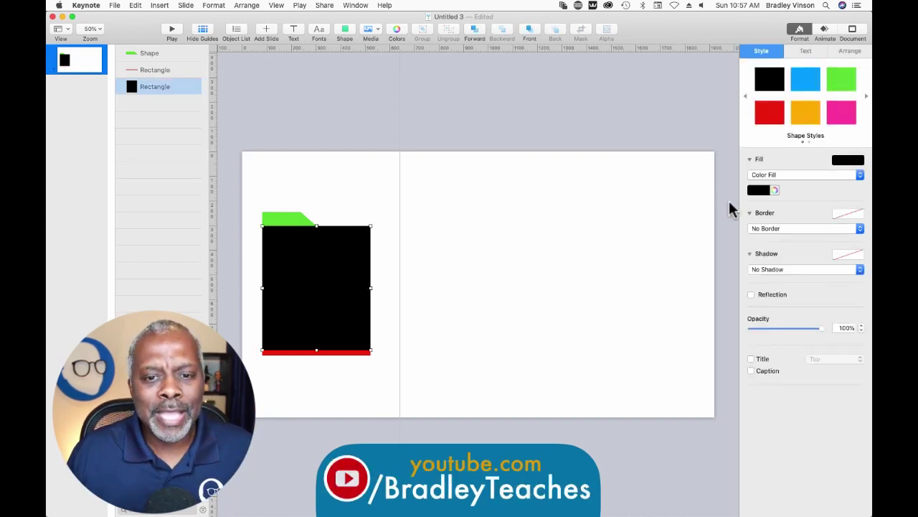
pyautogui.click(751, 191)
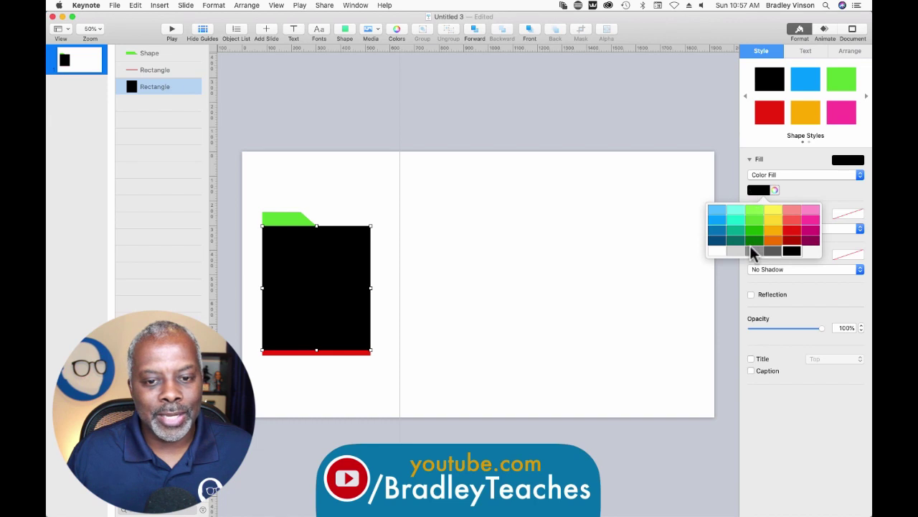
pyautogui.click(750, 245)
pyautogui.click(561, 141)
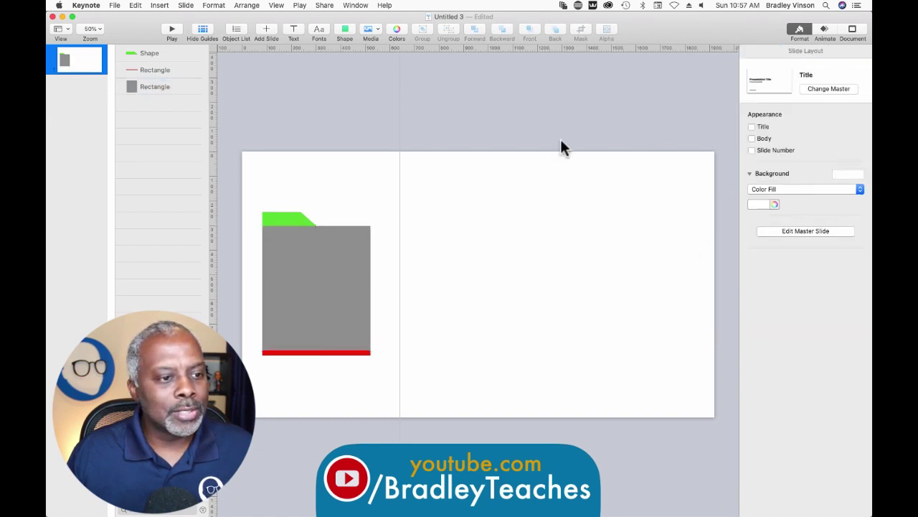
pyautogui.click(774, 188)
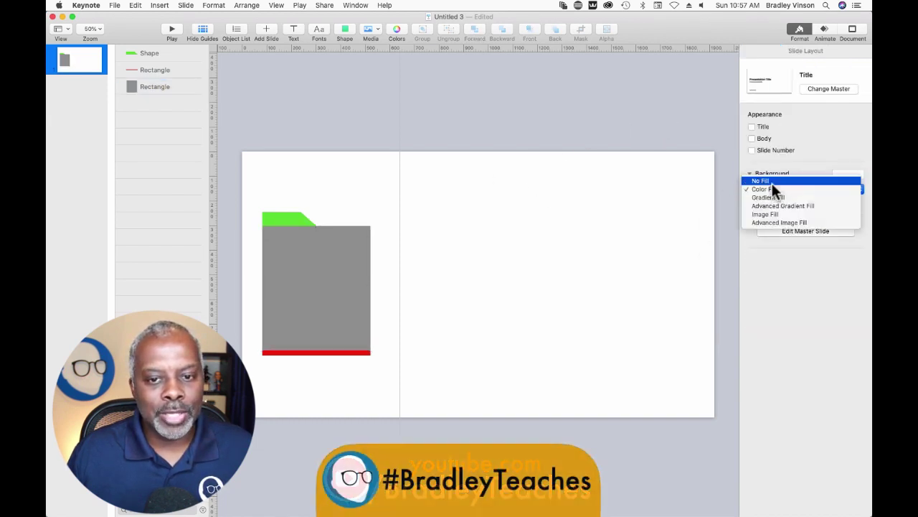
pyautogui.click(772, 180)
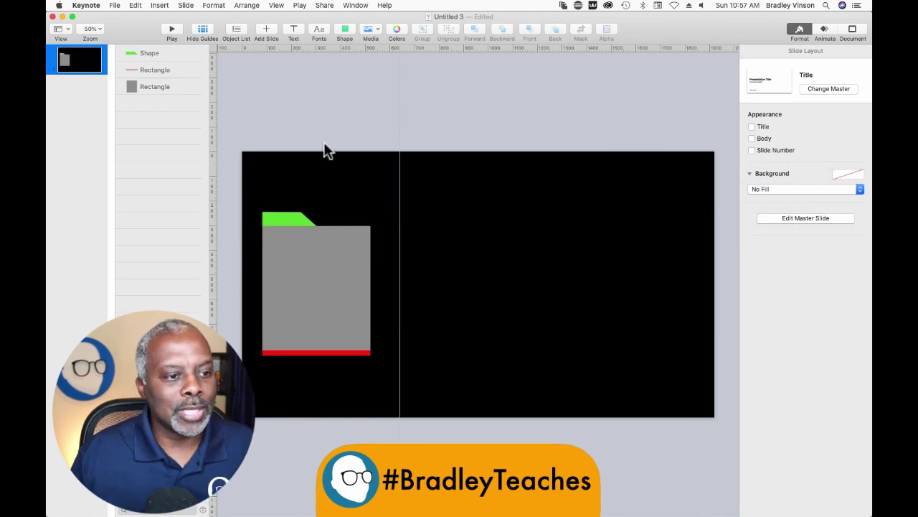
# Lower the grey rectangle's opacity to 73% and deselect it.
pyautogui.click(289, 330)
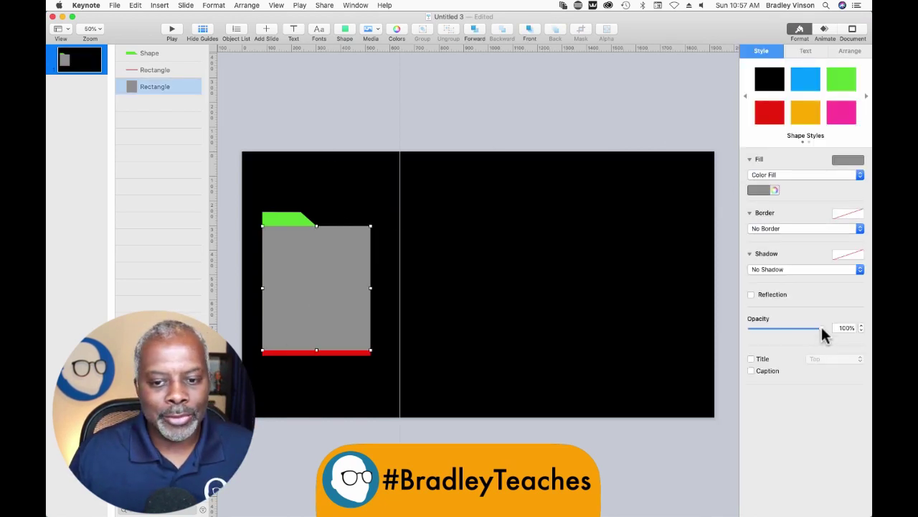
pyautogui.moveTo(821, 328); pyautogui.dragTo(803, 332)
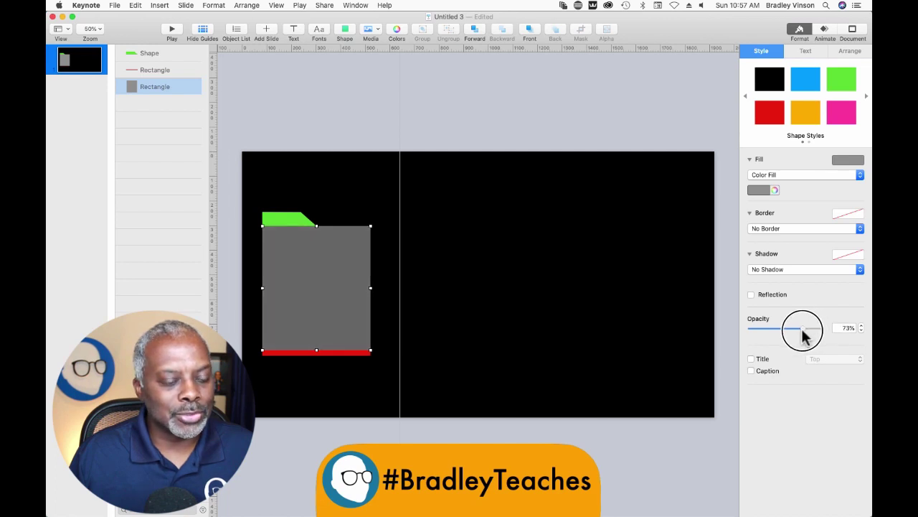
pyautogui.click(455, 100)
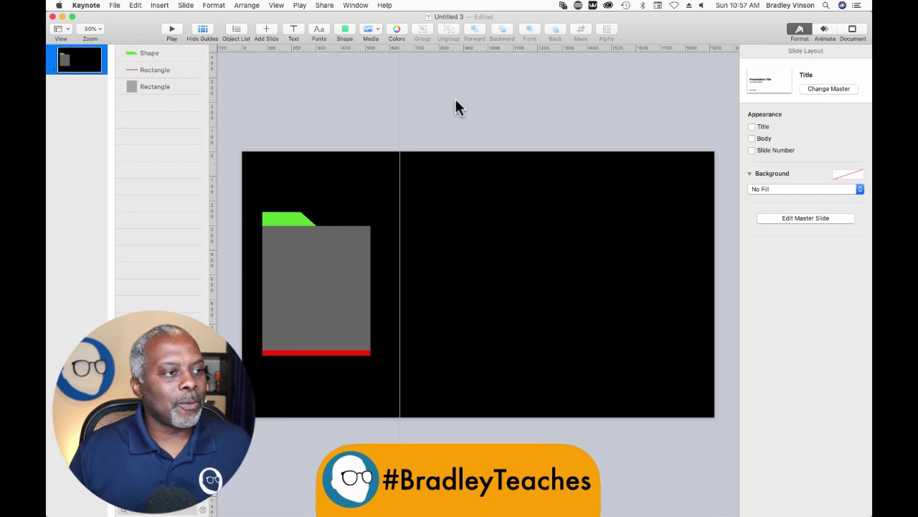
pyautogui.click(81, 66)
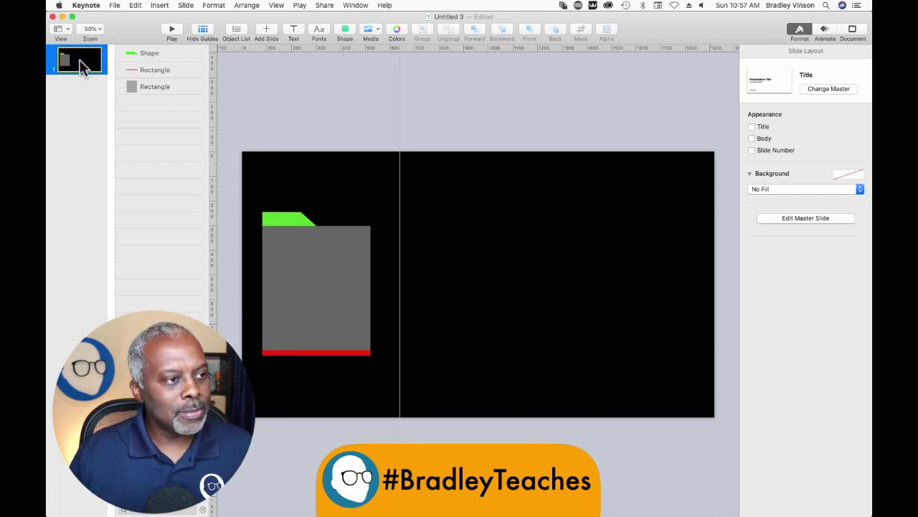
# Duplicate the slide, then on slide 1 zoom to 25% and move the tab and body off-slide left.
pyautogui.press('super+d')
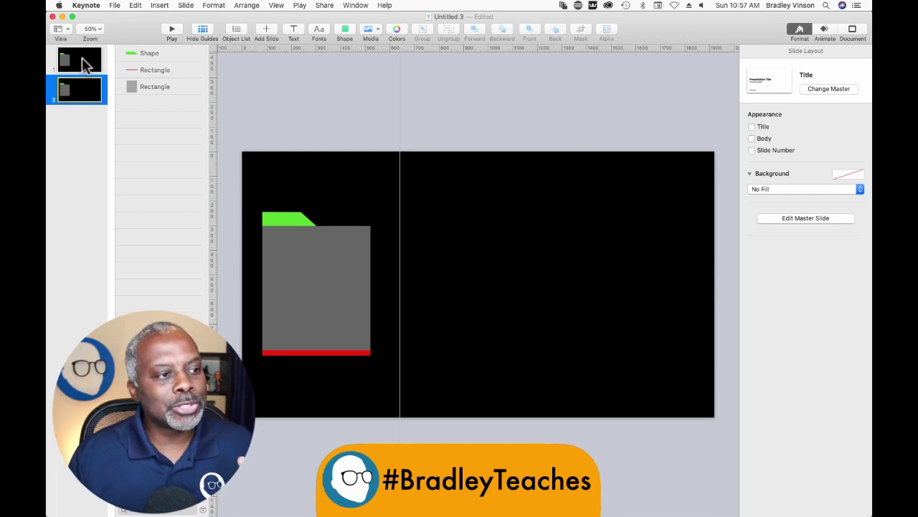
pyautogui.click(84, 60)
pyautogui.click(91, 31)
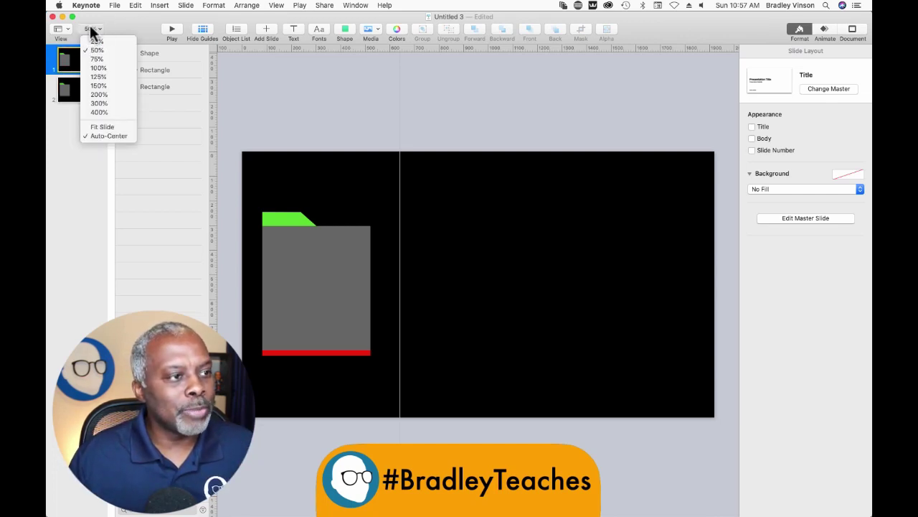
pyautogui.click(93, 42)
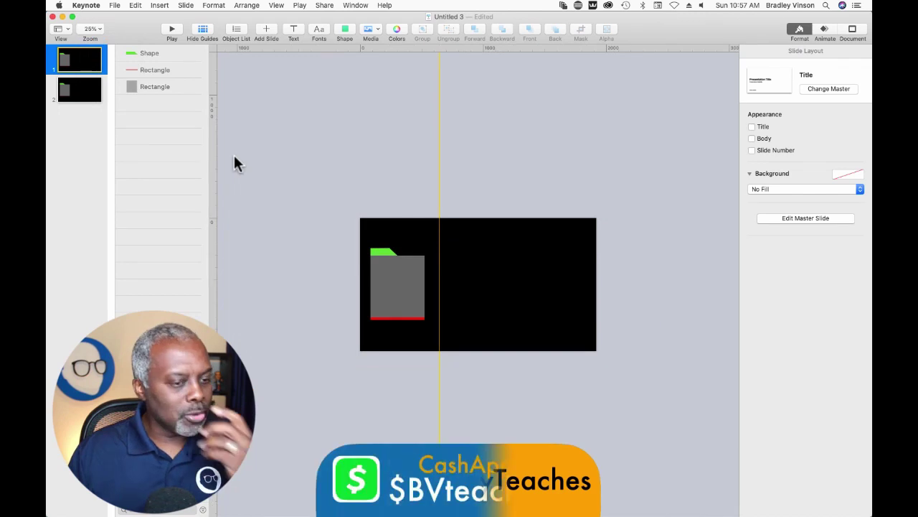
pyautogui.click(383, 258)
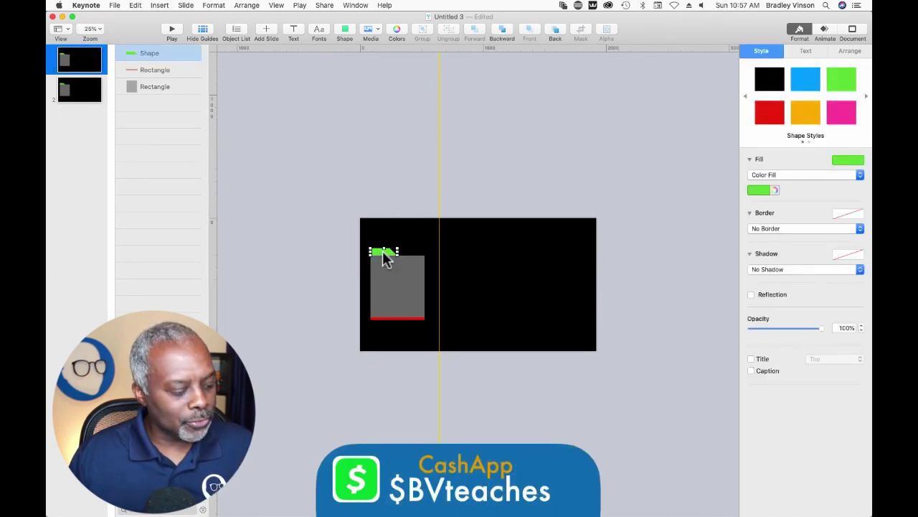
pyautogui.moveTo(385, 258); pyautogui.dragTo(327, 253)
pyautogui.click(404, 289)
pyautogui.moveTo(404, 289); pyautogui.dragTo(324, 289)
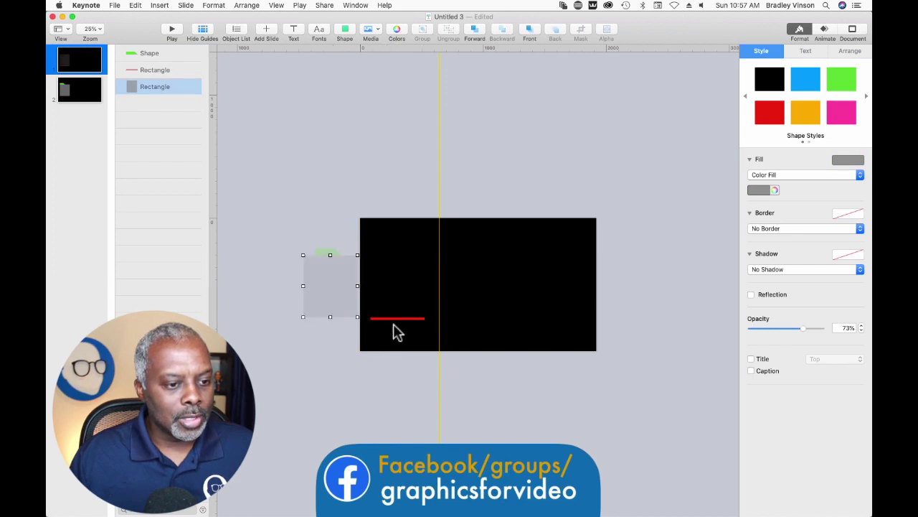
# Place the red line below the slide rotated to 288.1°, and the green tab above at 420, -127 pt.
pyautogui.click(395, 318)
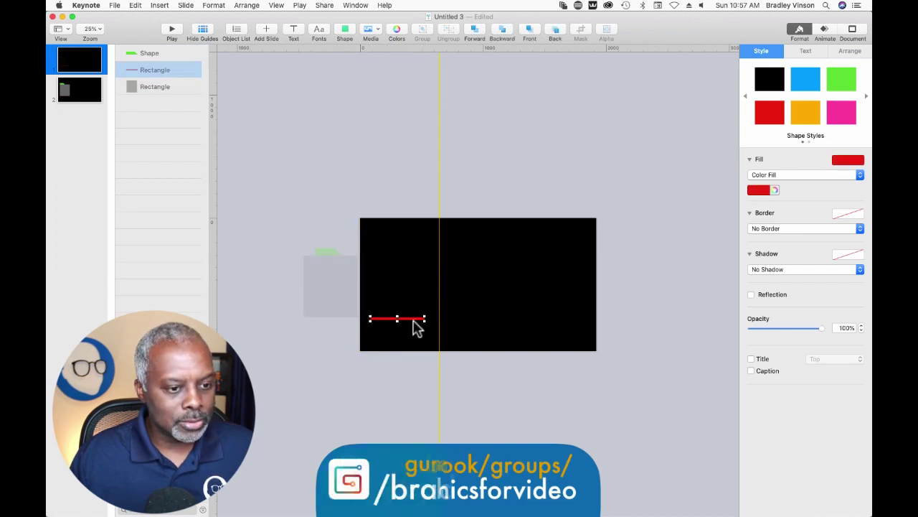
pyautogui.moveTo(414, 323); pyautogui.dragTo(408, 371)
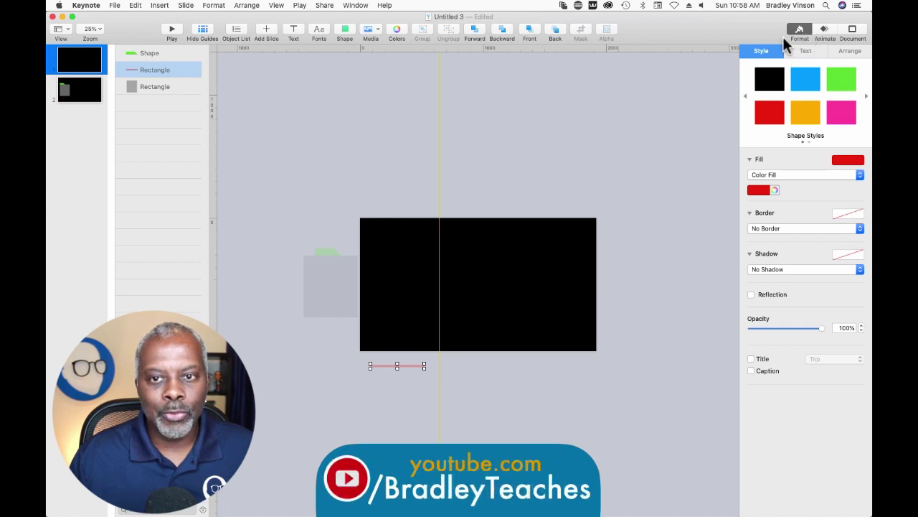
pyautogui.click(852, 51)
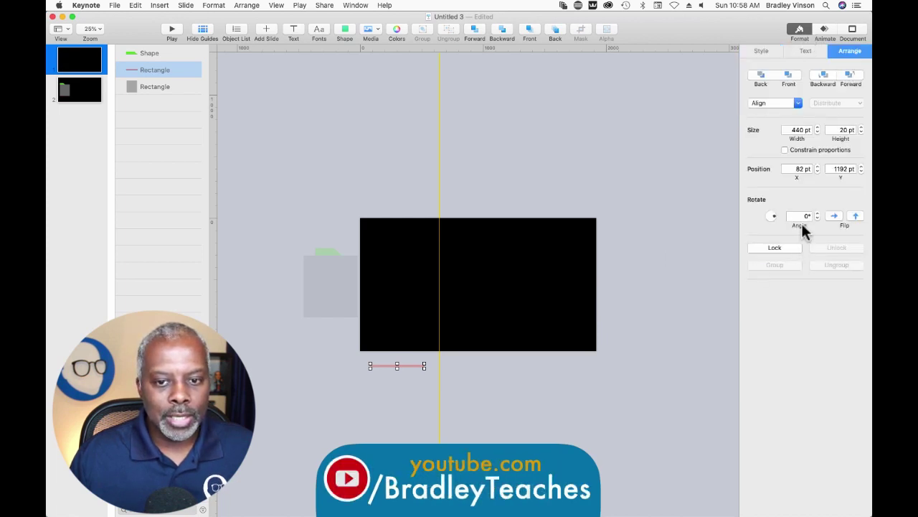
pyautogui.moveTo(772, 218); pyautogui.dragTo(775, 225)
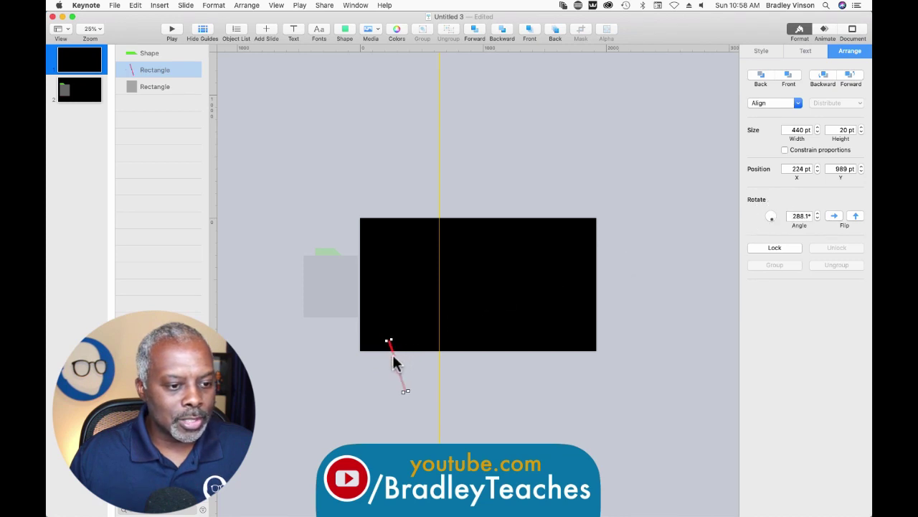
pyautogui.moveTo(394, 363); pyautogui.dragTo(392, 381)
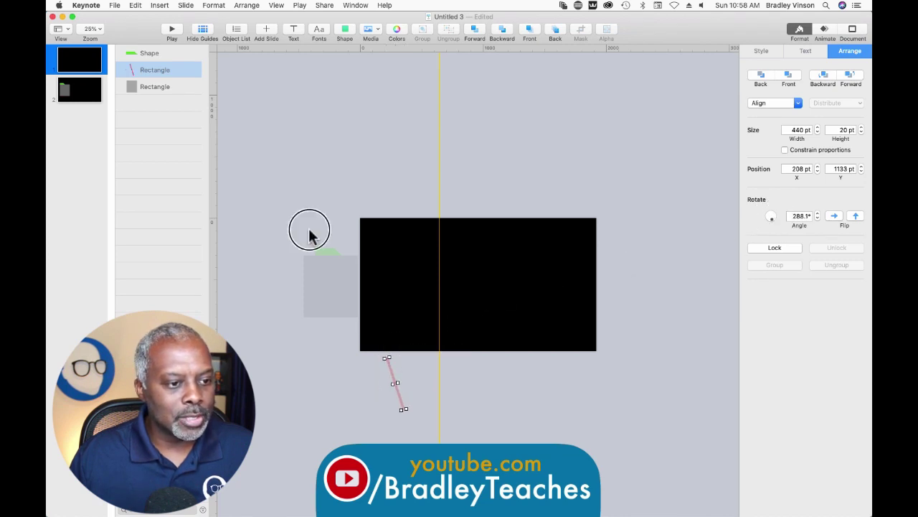
pyautogui.click(313, 237)
pyautogui.click(326, 253)
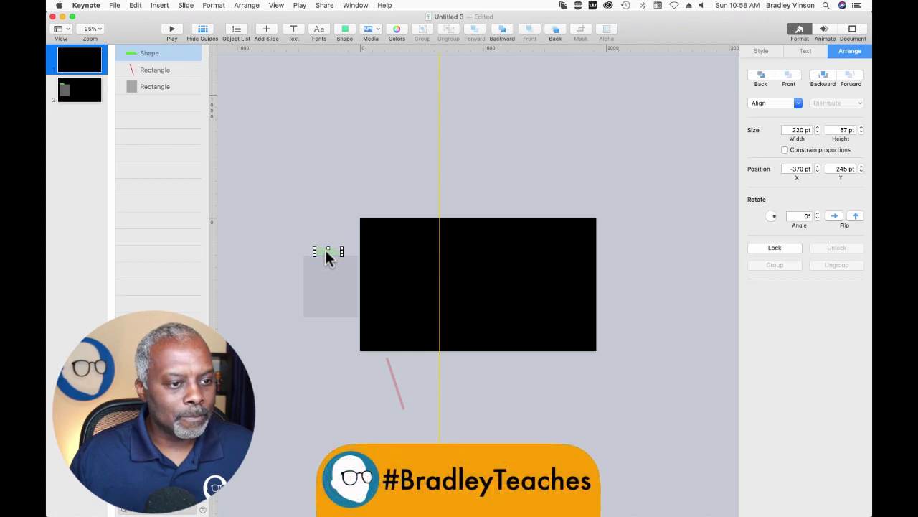
pyautogui.moveTo(326, 254); pyautogui.dragTo(422, 210)
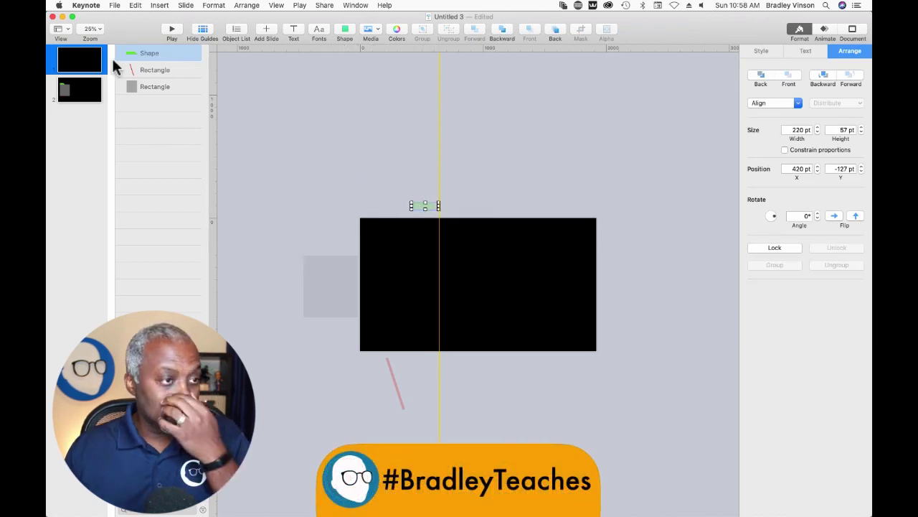
pyautogui.click(72, 61)
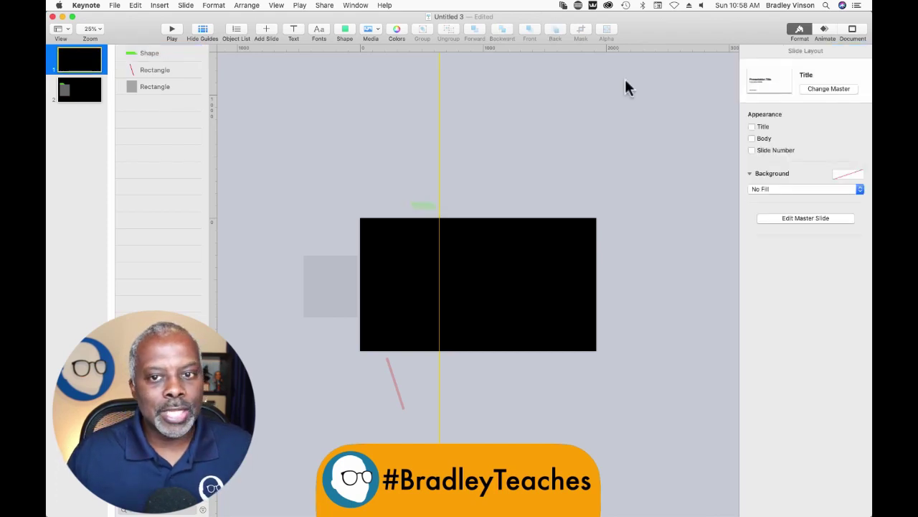
# Apply Magic Move to slide 1, starting automatically after a 2.00 s delay, and preview it.
pyautogui.click(825, 33)
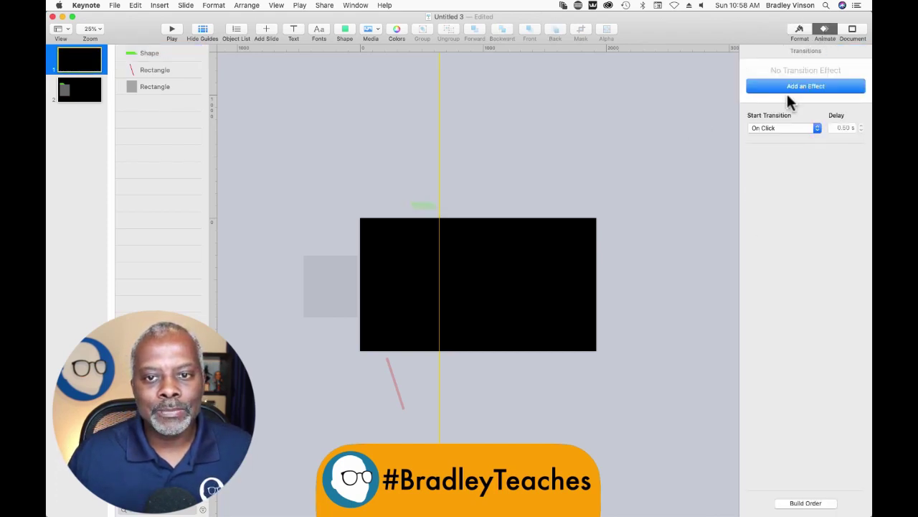
pyautogui.click(790, 86)
pyautogui.click(780, 137)
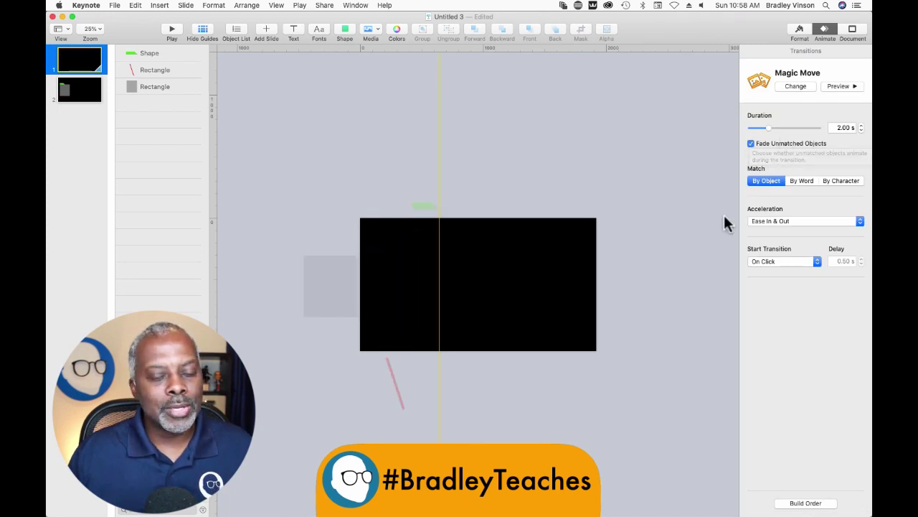
pyautogui.click(777, 260)
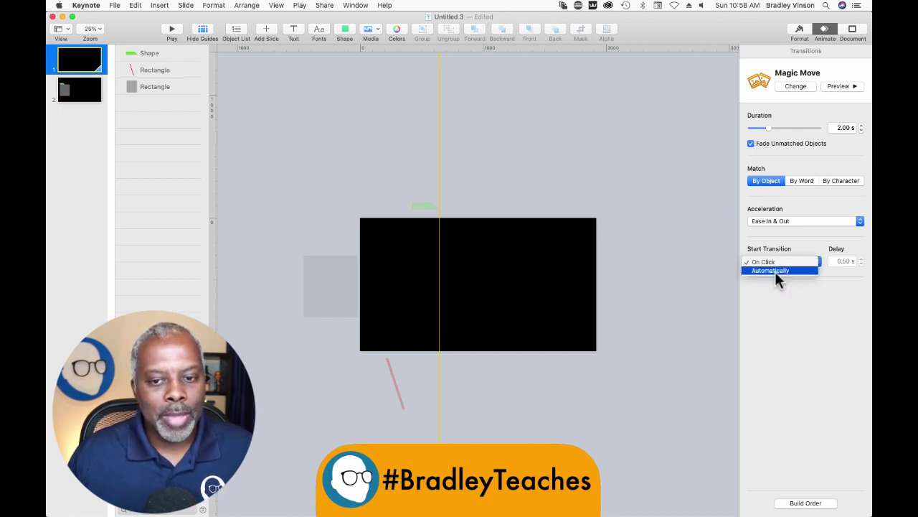
pyautogui.click(775, 271)
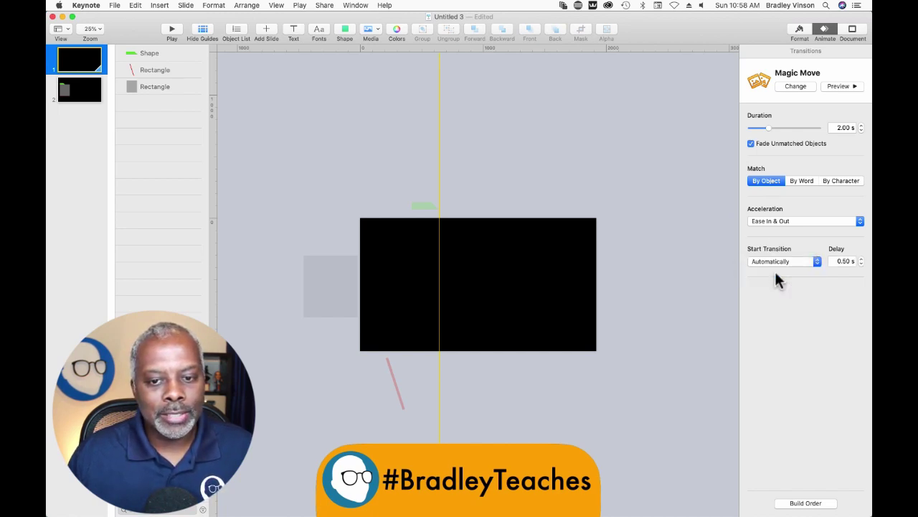
pyautogui.click(861, 259)
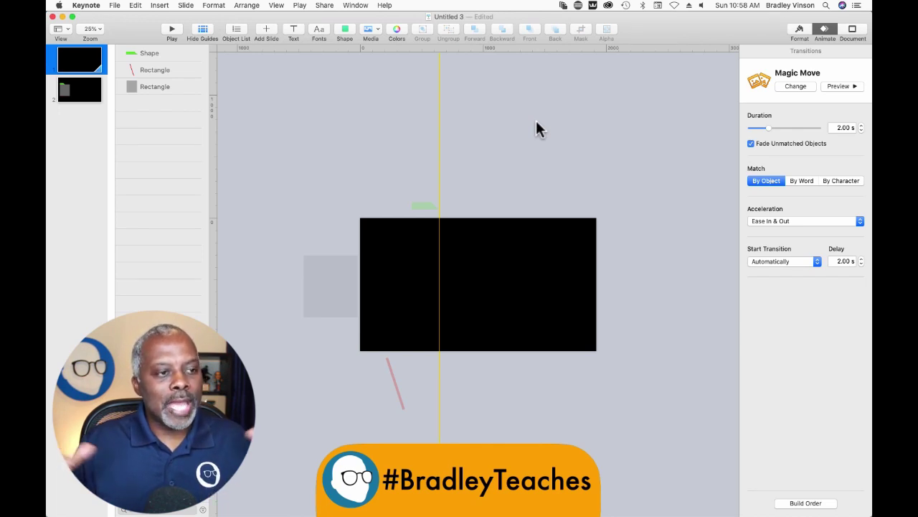
pyautogui.click(832, 84)
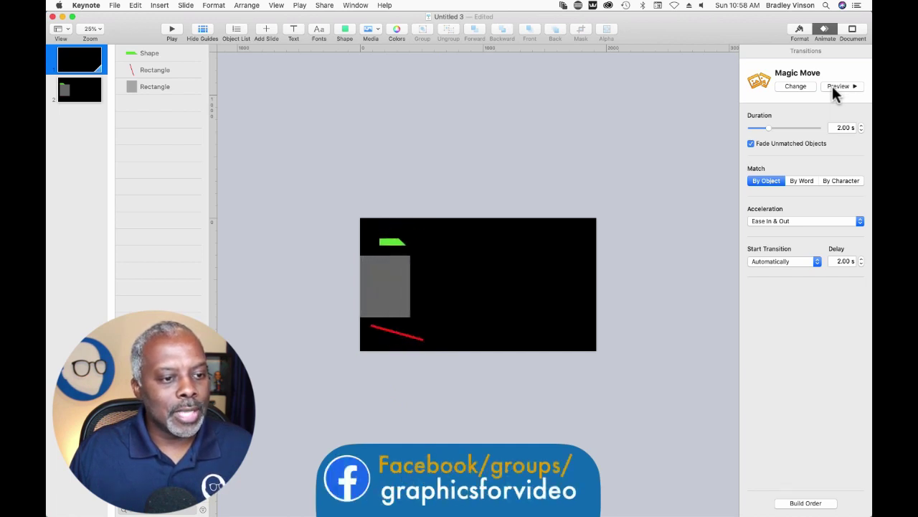
# On slide 2 at 50% zoom, place a text box on the grey folder body and start editing it.
pyautogui.click(81, 98)
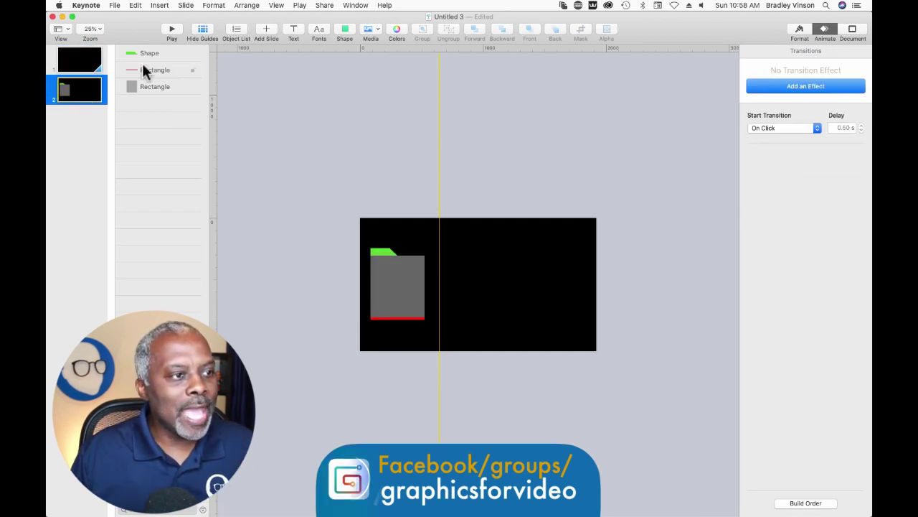
pyautogui.click(89, 31)
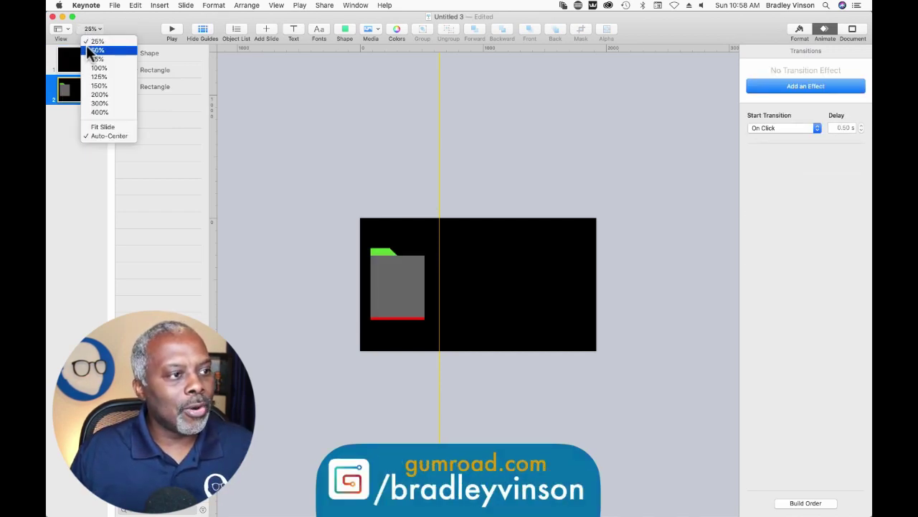
pyautogui.click(94, 50)
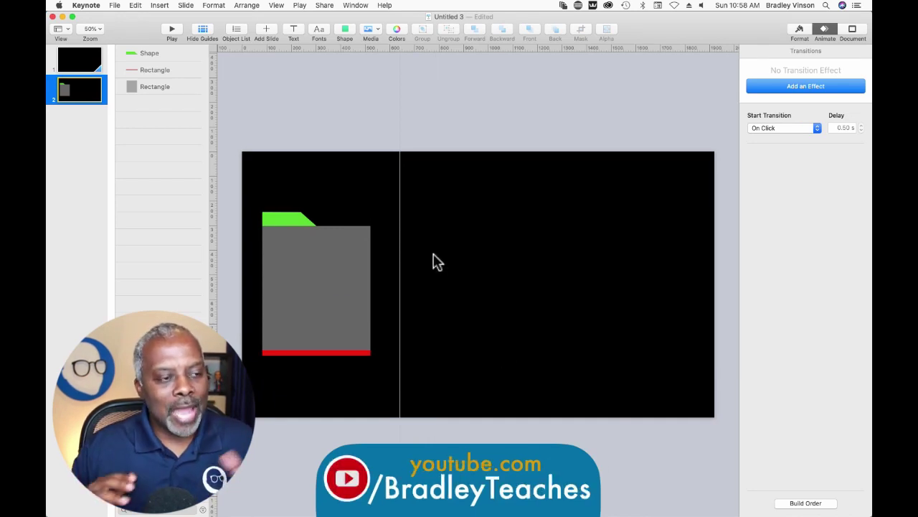
pyautogui.click(293, 33)
pyautogui.moveTo(476, 286); pyautogui.dragTo(279, 244)
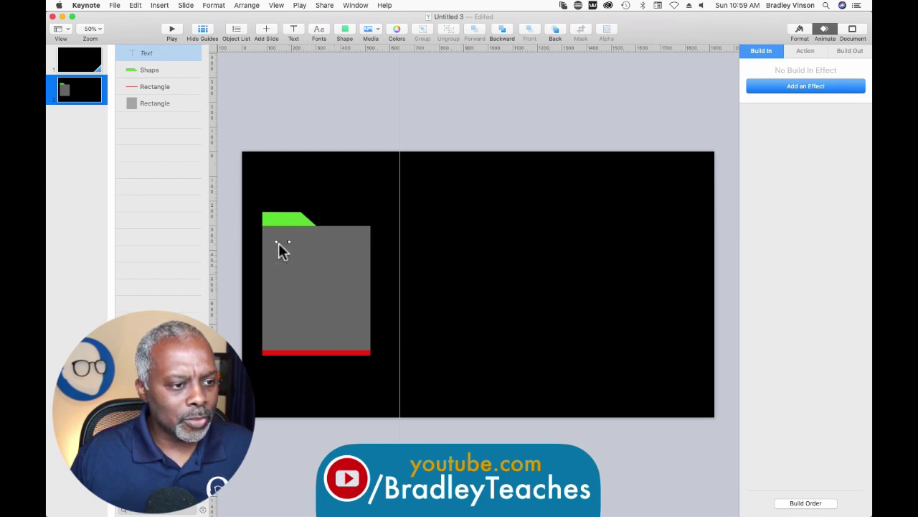
pyautogui.doubleClick(279, 246)
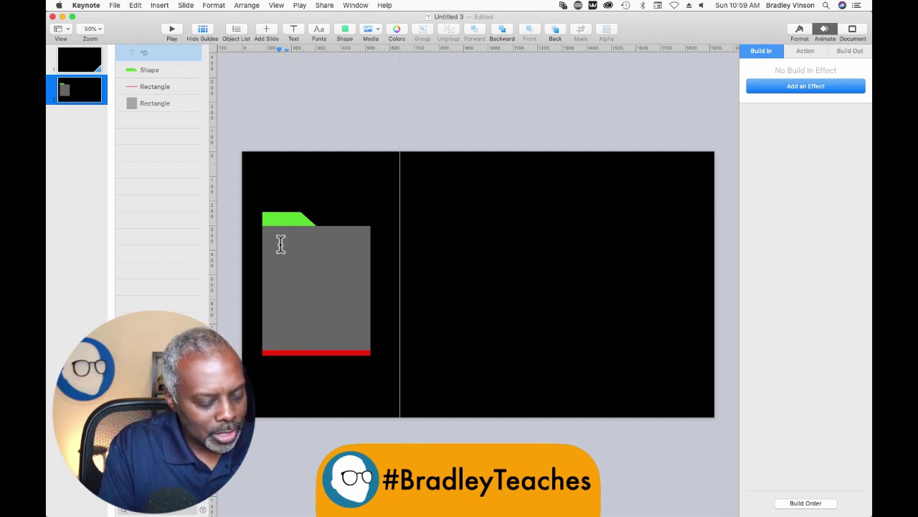
pyautogui.press('BackSpace')
# Type the quote 'A great quote from a famous person.' and style it 58 pt white Acumin Pro.
pyautogui.write('A')
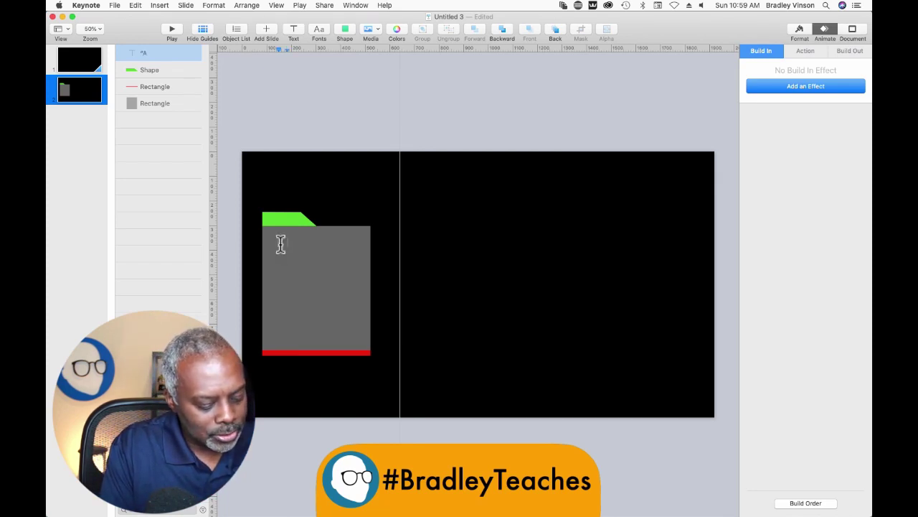
pyautogui.write(' great quot')
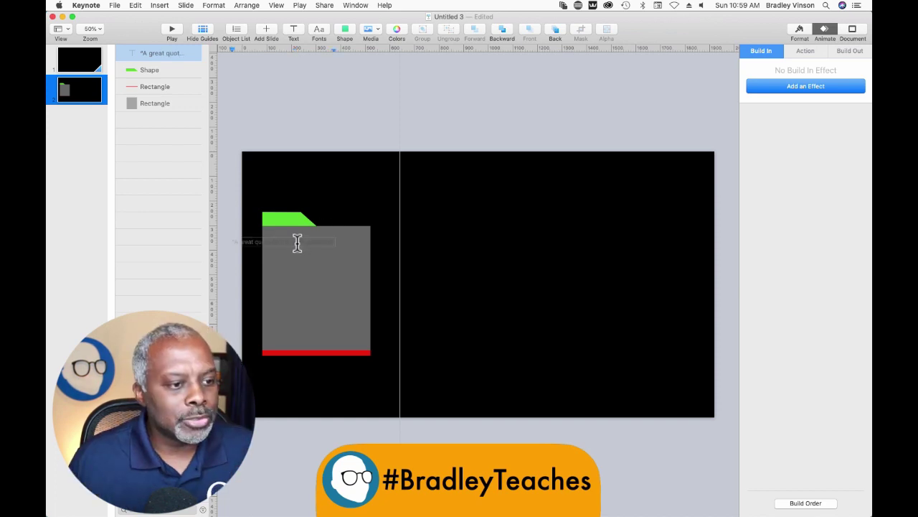
pyautogui.tripleClick(297, 243)
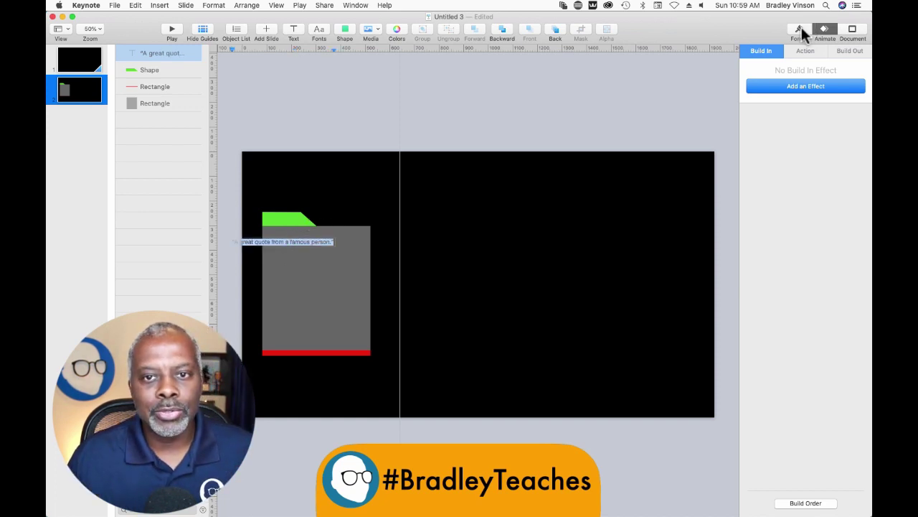
pyautogui.click(799, 29)
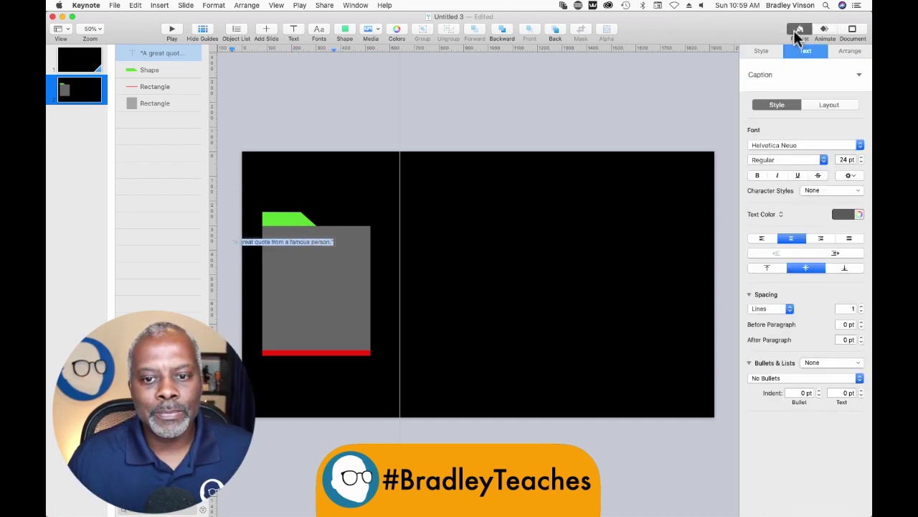
pyautogui.click(861, 157)
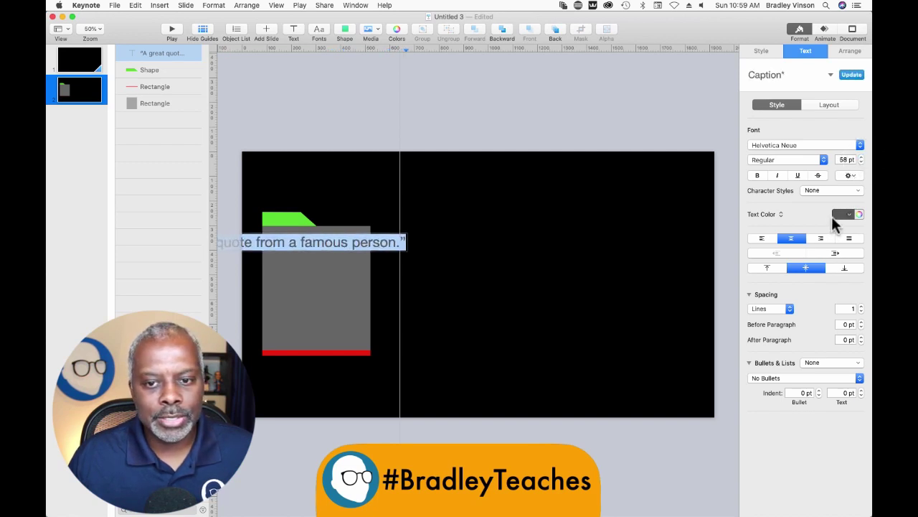
pyautogui.click(835, 214)
pyautogui.click(760, 273)
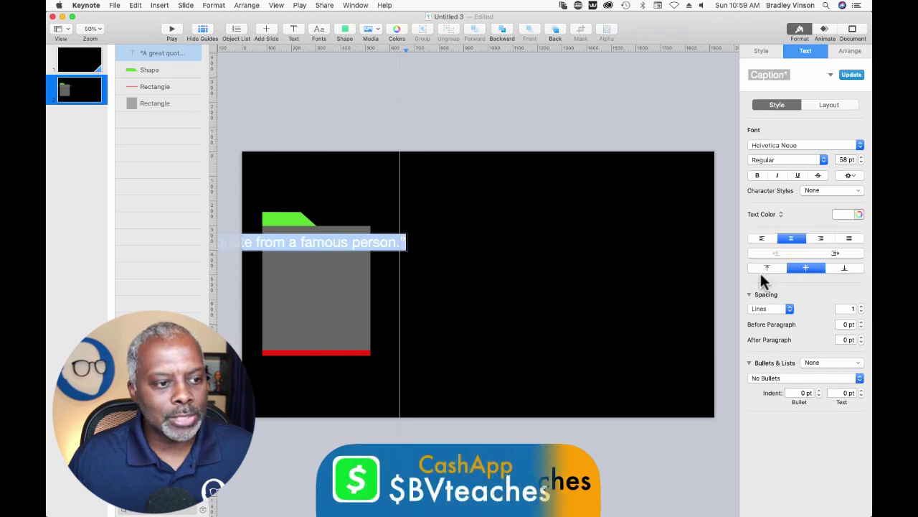
pyautogui.click(778, 144)
pyautogui.scroll(15, 778, 143)
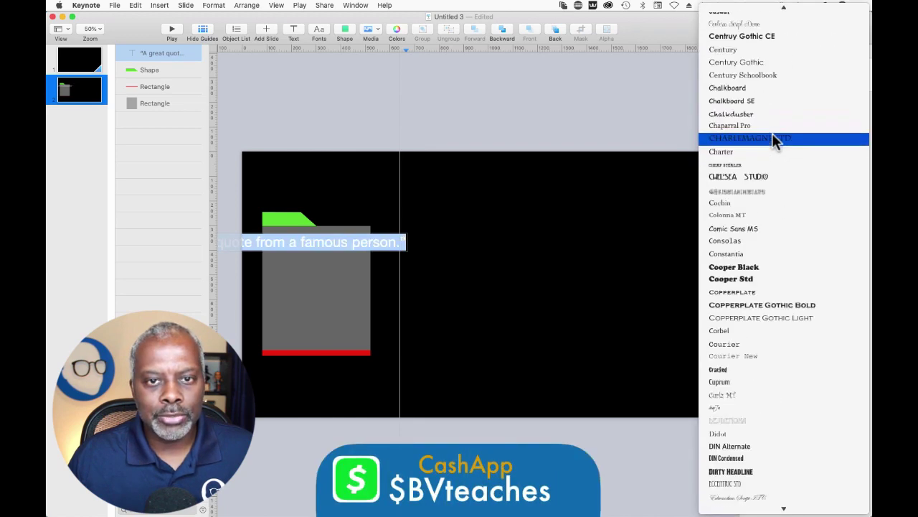
pyautogui.scroll(8, 772, 133)
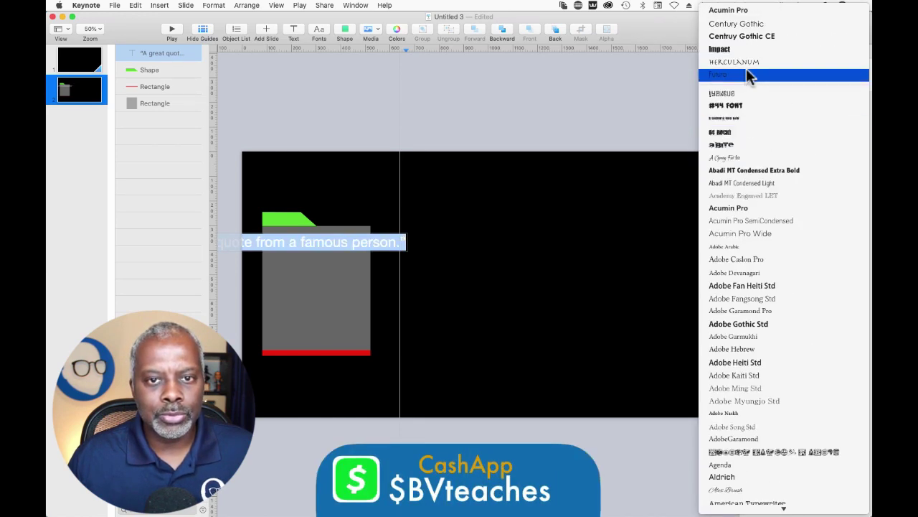
pyautogui.click(732, 11)
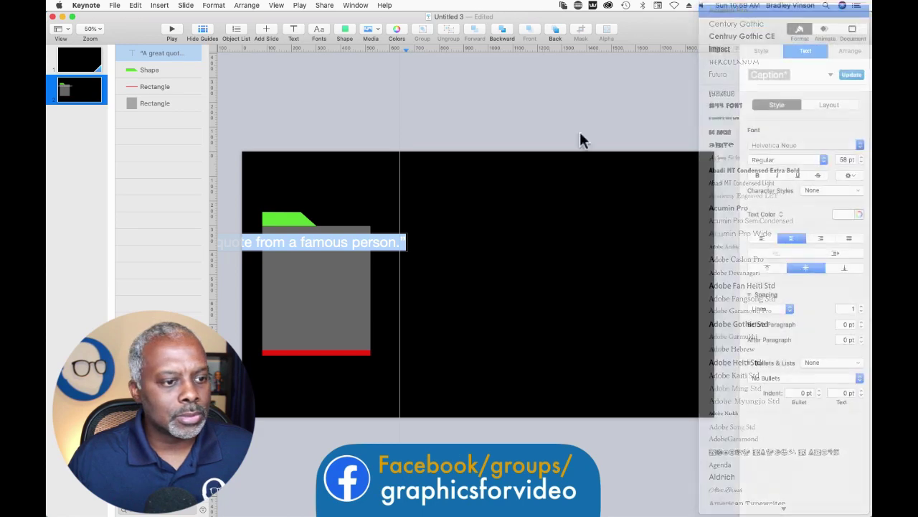
# Narrow the quote box to 392 pt and centre it on the grey folder.
pyautogui.press('Escape')
pyautogui.moveTo(402, 241); pyautogui.dragTo(362, 284)
pyautogui.moveTo(322, 246); pyautogui.dragTo(338, 277)
pyautogui.click(366, 102)
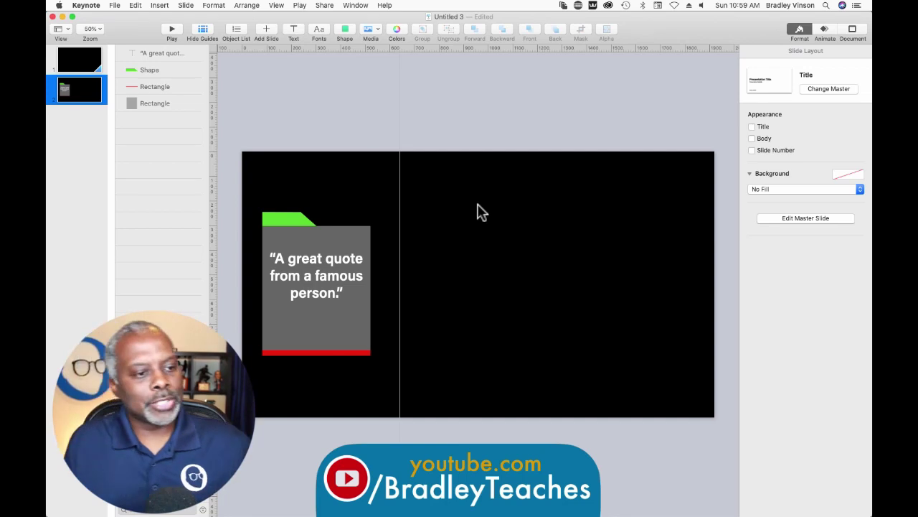
pyautogui.click(330, 278)
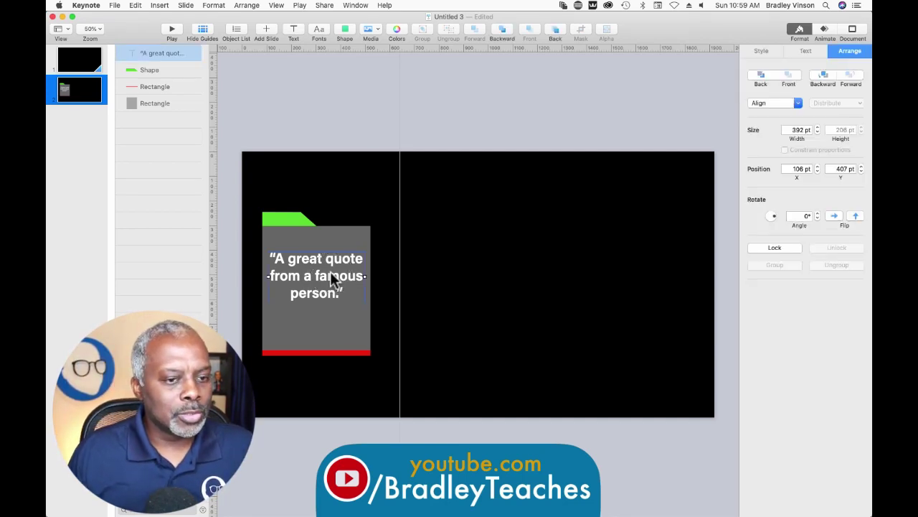
pyautogui.click(822, 30)
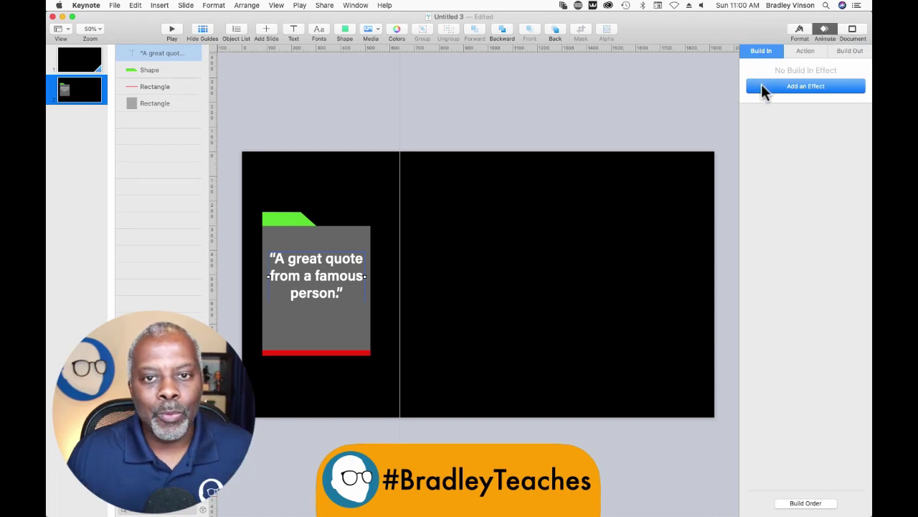
# Give the quote a Keyboard build-in and a Pop build-out, shown in the build order.
pyautogui.click(807, 87)
pyautogui.click(767, 134)
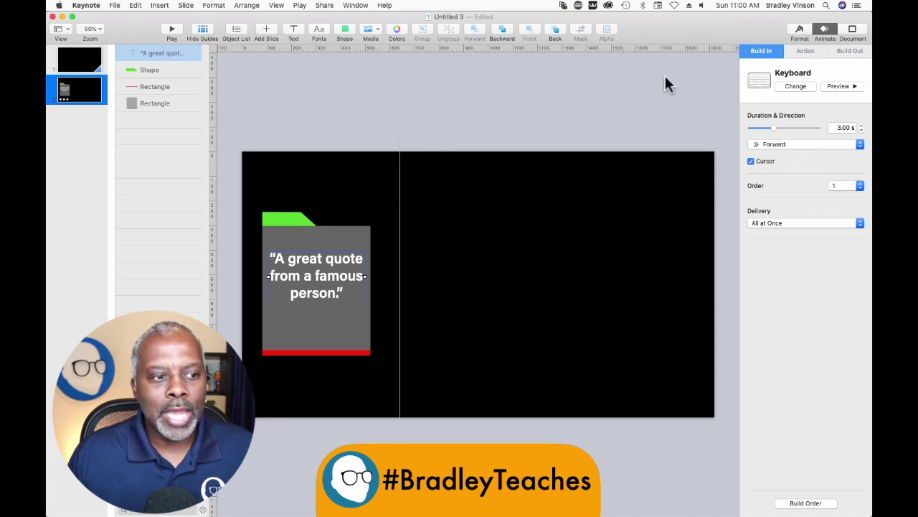
pyautogui.click(805, 503)
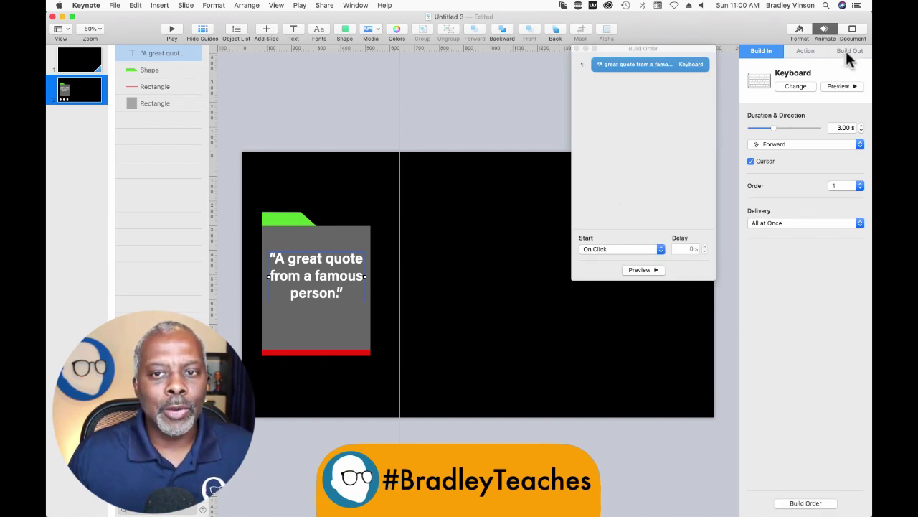
pyautogui.click(846, 52)
pyautogui.click(800, 88)
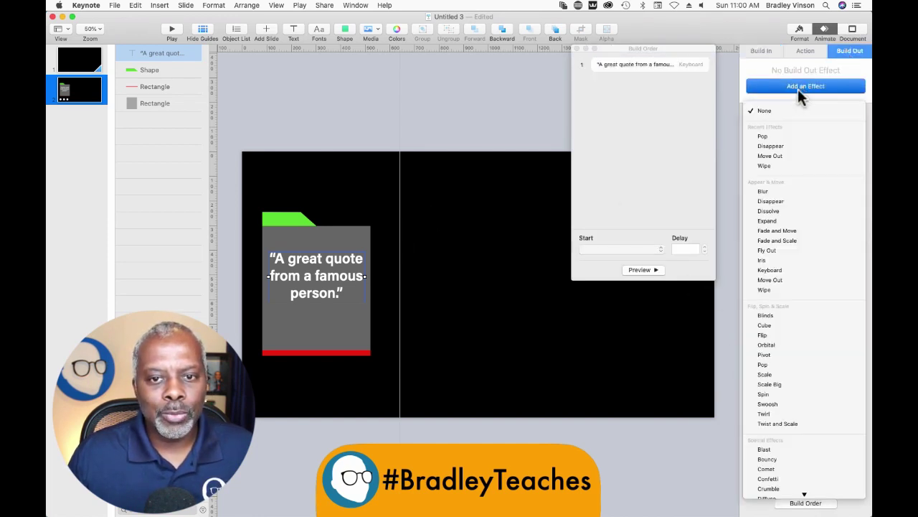
pyautogui.click(766, 134)
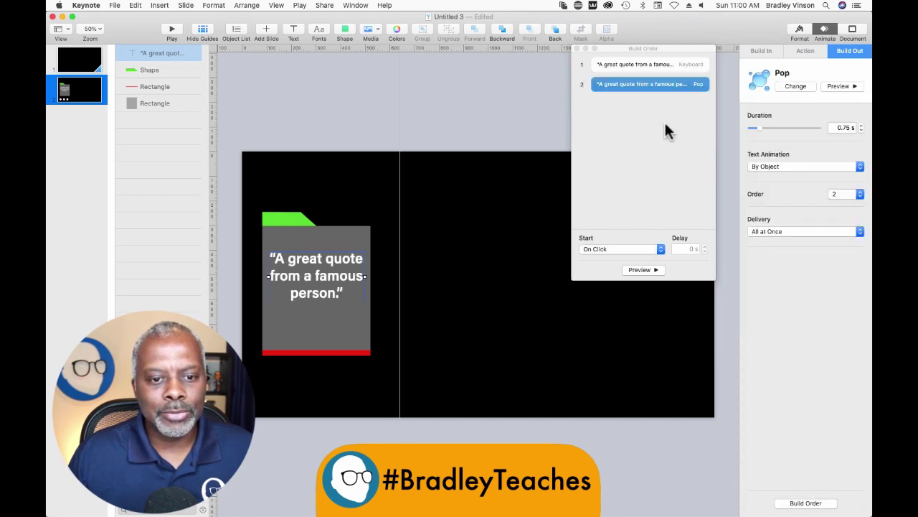
pyautogui.click(641, 116)
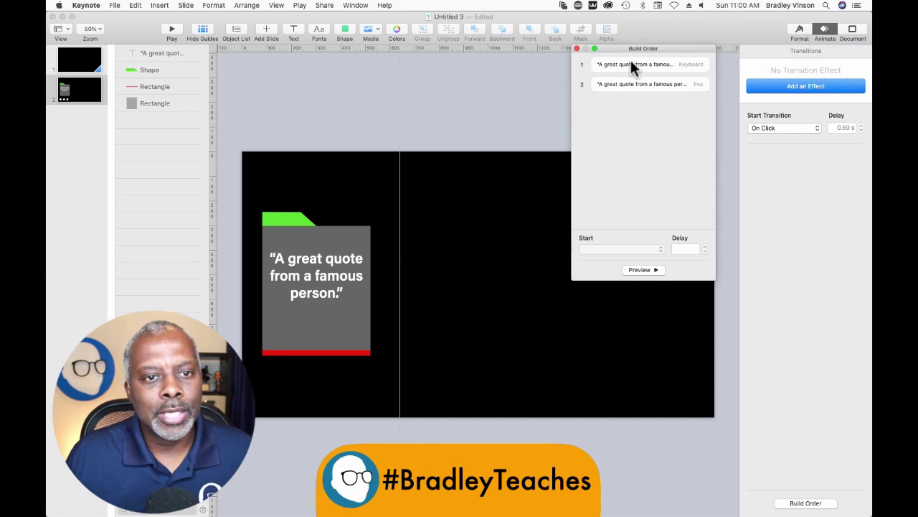
# Review both builds in Build Order, keeping Pop second after the Keyboard build.
pyautogui.click(627, 64)
pyautogui.click(626, 84)
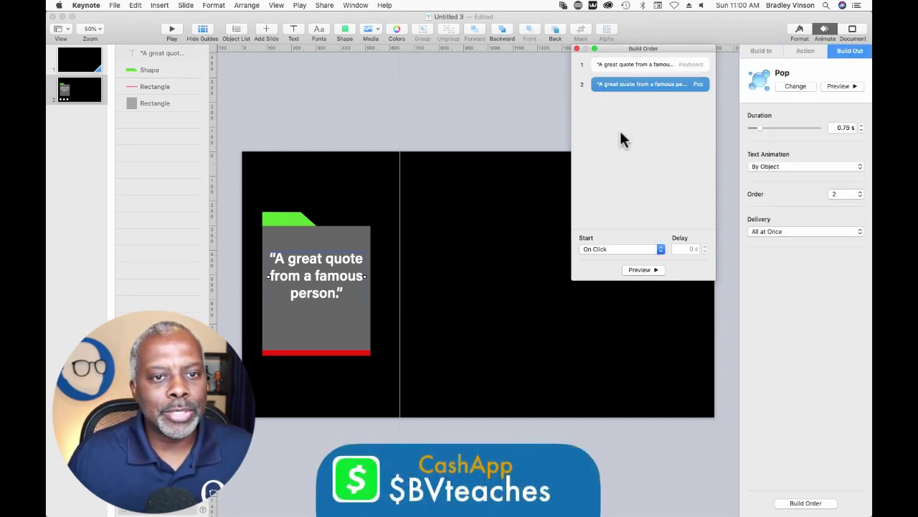
pyautogui.click(621, 135)
pyautogui.moveTo(634, 88); pyautogui.dragTo(635, 74)
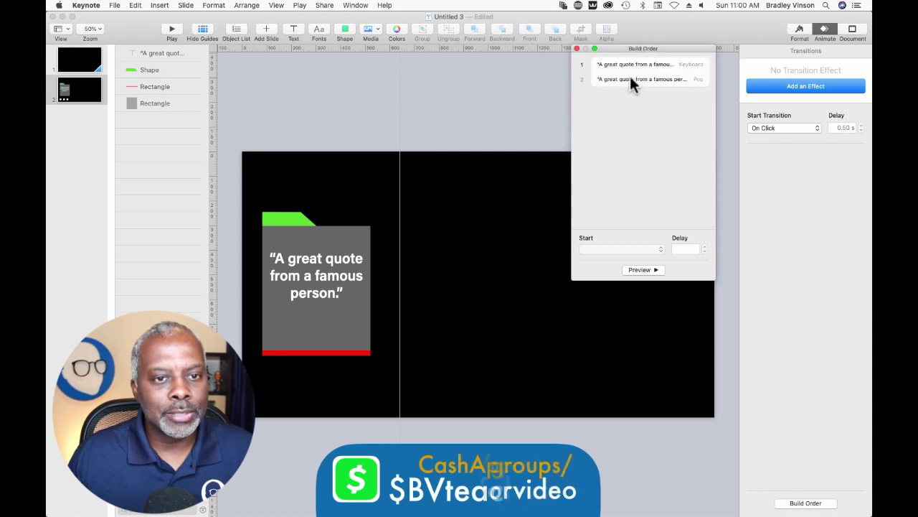
pyautogui.click(631, 81)
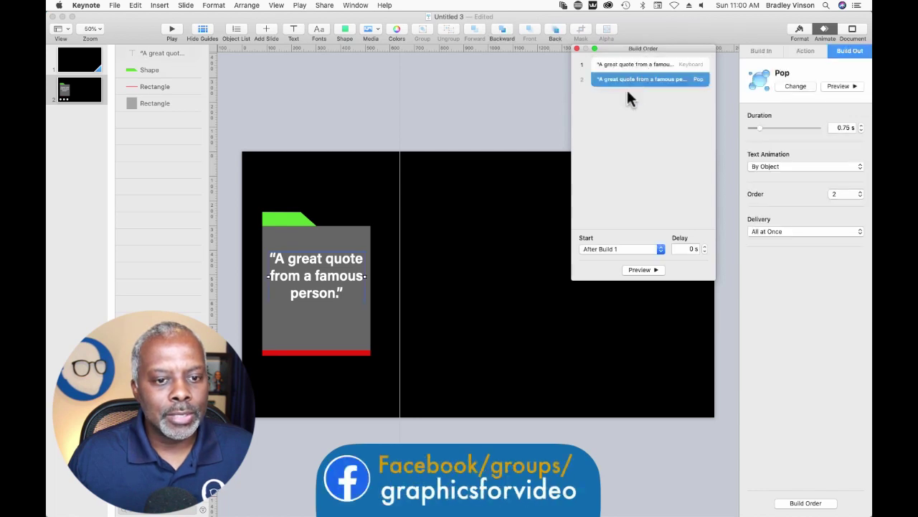
# Set a 4.00 s delay before the Pop exit and preview the quote's builds.
pyautogui.click(705, 246)
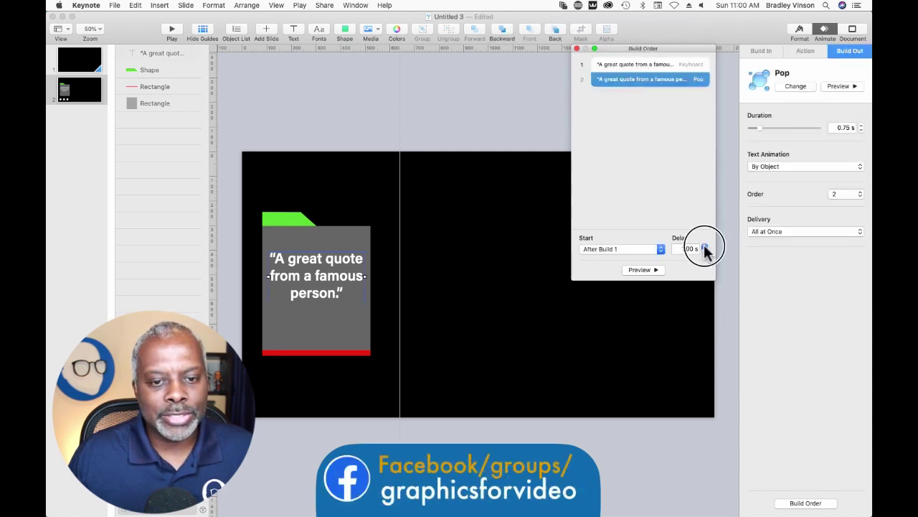
pyautogui.click(704, 246)
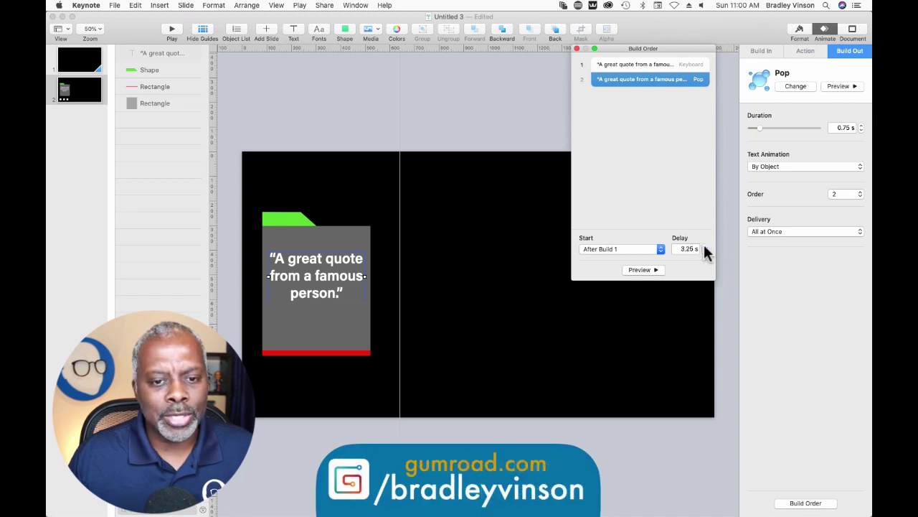
pyautogui.click(705, 246)
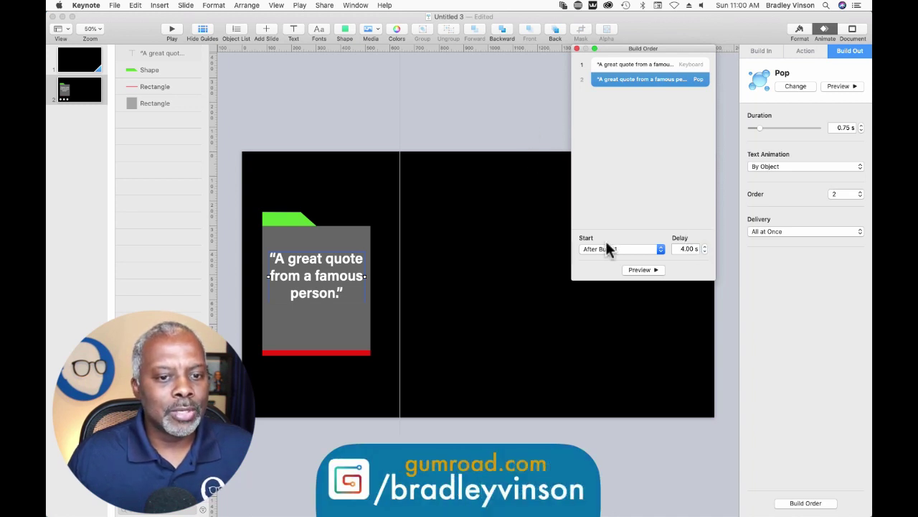
pyautogui.click(639, 270)
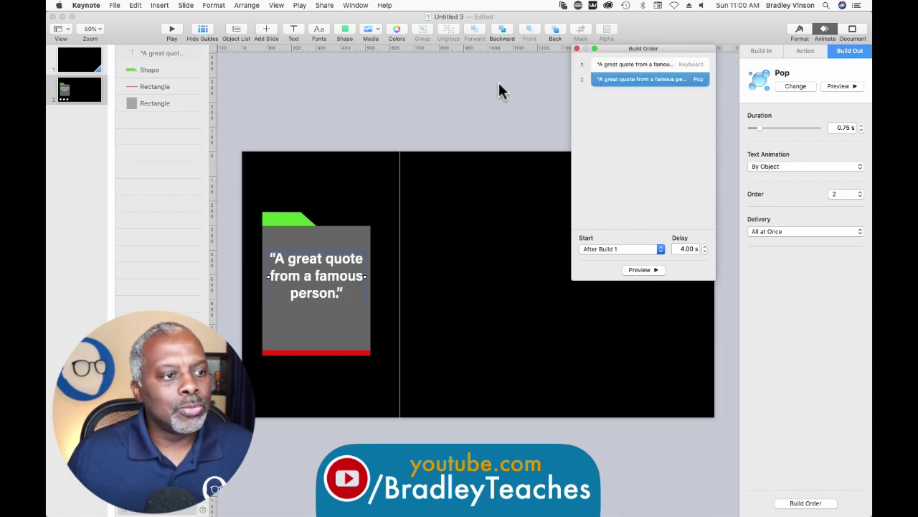
pyautogui.click(216, 96)
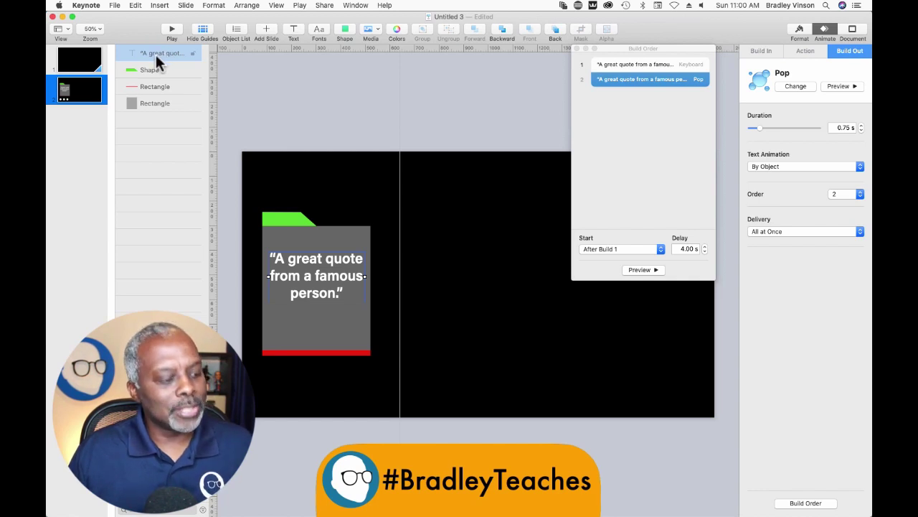
# Duplicate the quote text object and move the copy to the bottom of the Object List.
pyautogui.moveTo(155, 52)
pyautogui.mouseDown()
pyautogui.moveTo(148, 57)
pyautogui.moveTo(154, 62)
pyautogui.mouseUp()
pyautogui.click(159, 206)
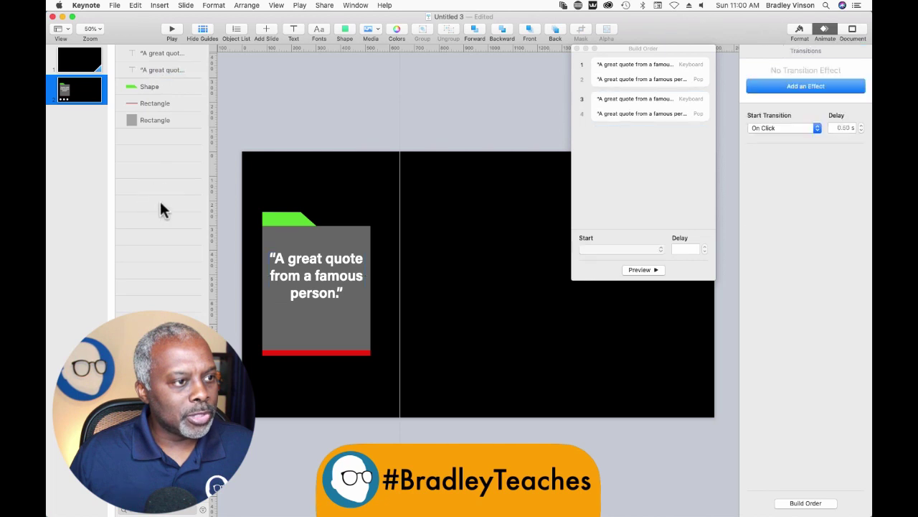
pyautogui.moveTo(162, 68); pyautogui.dragTo(152, 134)
# Change the top quote's wording to 'Another great quote from a famous person.'.
pyautogui.click(153, 52)
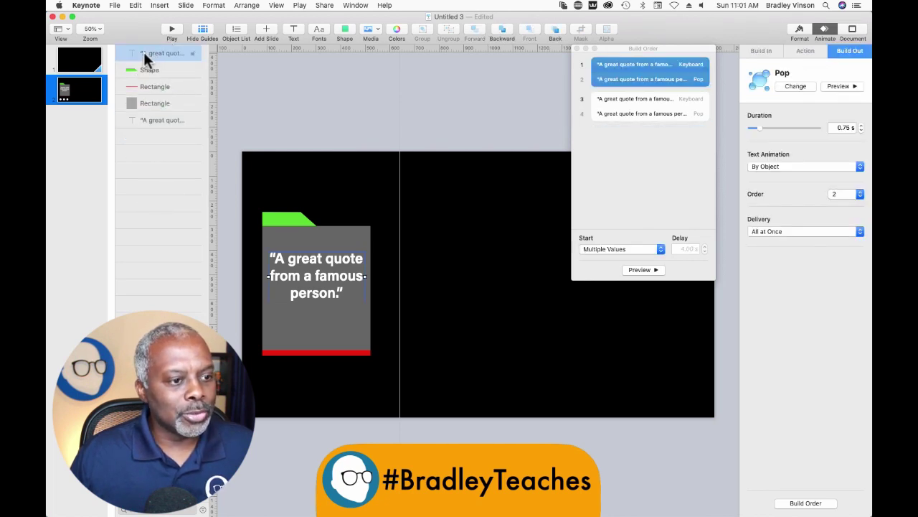
pyautogui.click(143, 52)
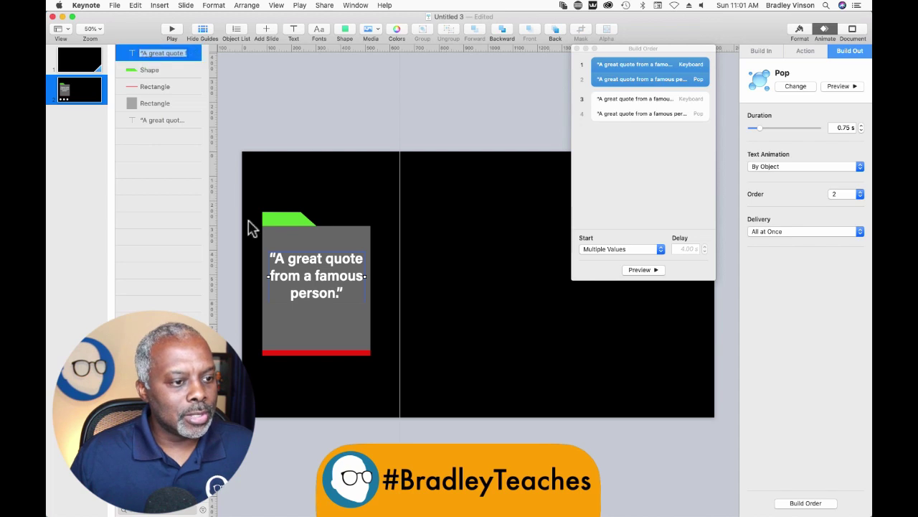
pyautogui.click(280, 257)
pyautogui.click(284, 263)
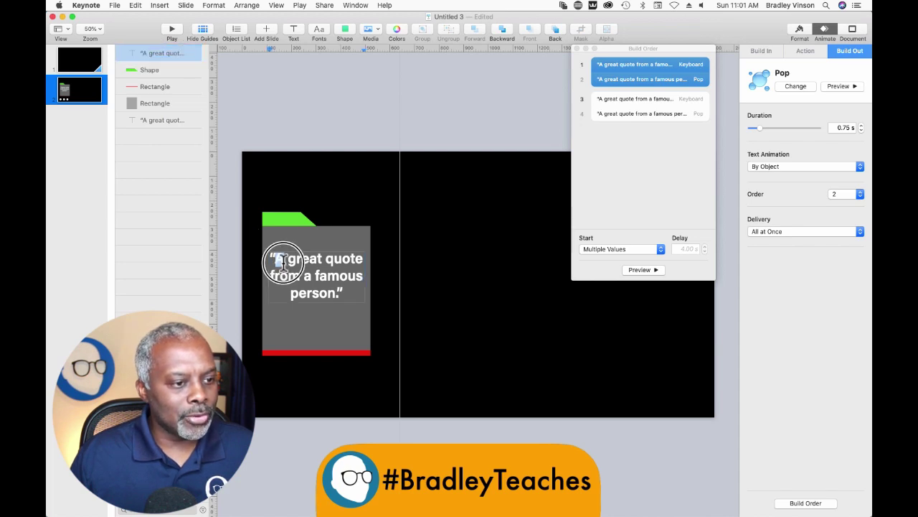
pyautogui.write('noth')
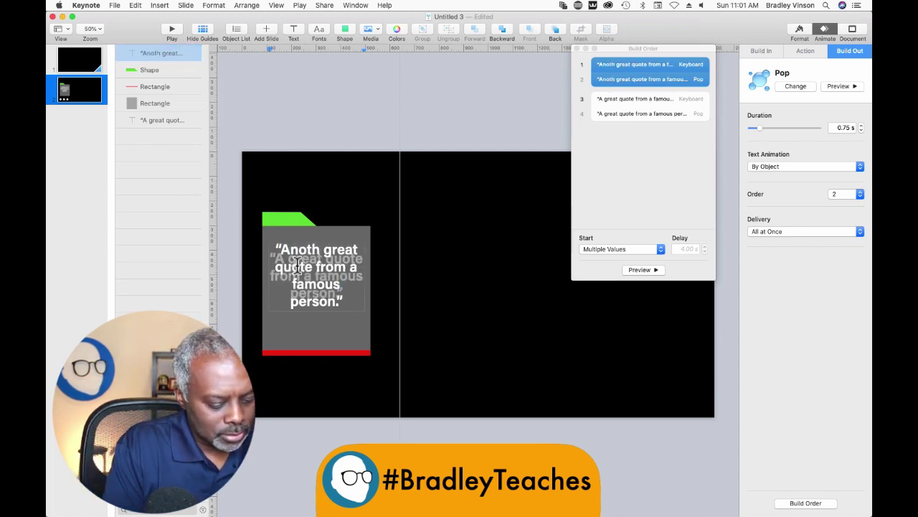
pyautogui.write('er')
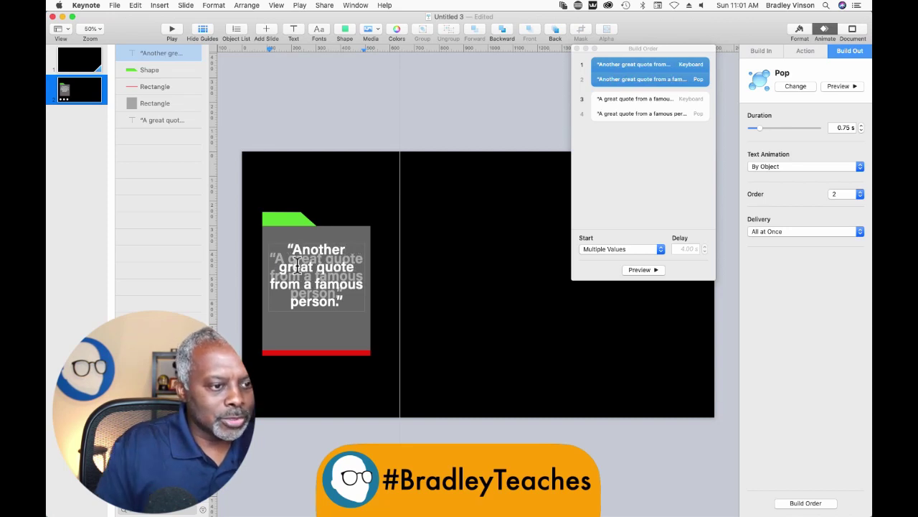
pyautogui.click(312, 111)
# Move the original 'A great quote' object up to second in the Object List.
pyautogui.click(148, 119)
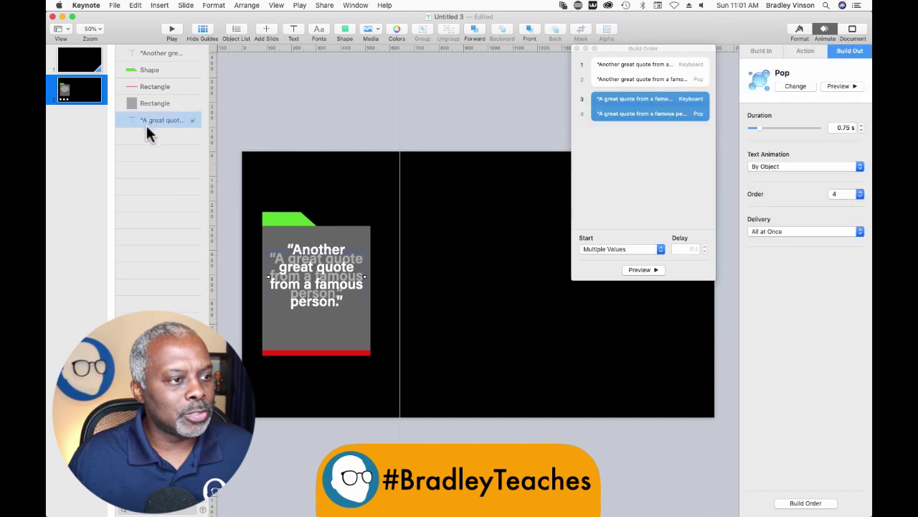
pyautogui.moveTo(148, 120); pyautogui.dragTo(149, 62)
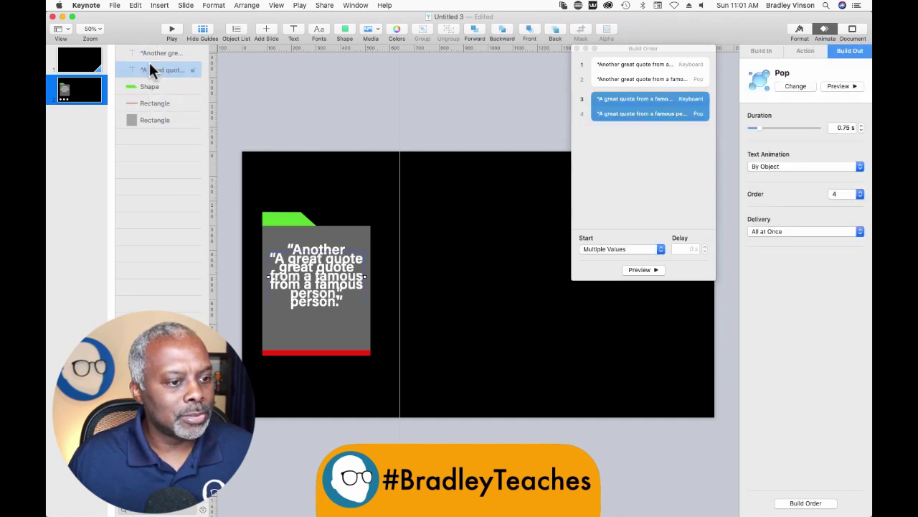
pyautogui.click(623, 162)
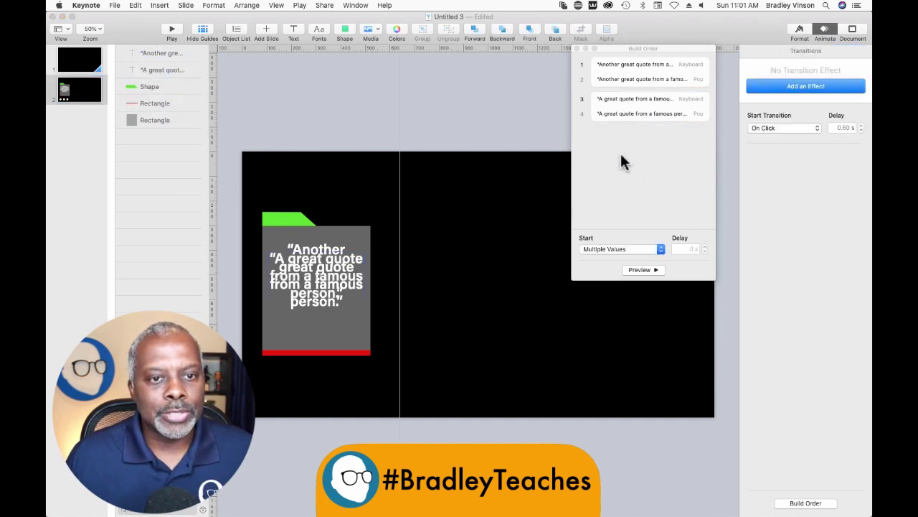
# Reorder the Build Order so the Another quote's builds become 3–4, after the original's.
pyautogui.click(614, 64)
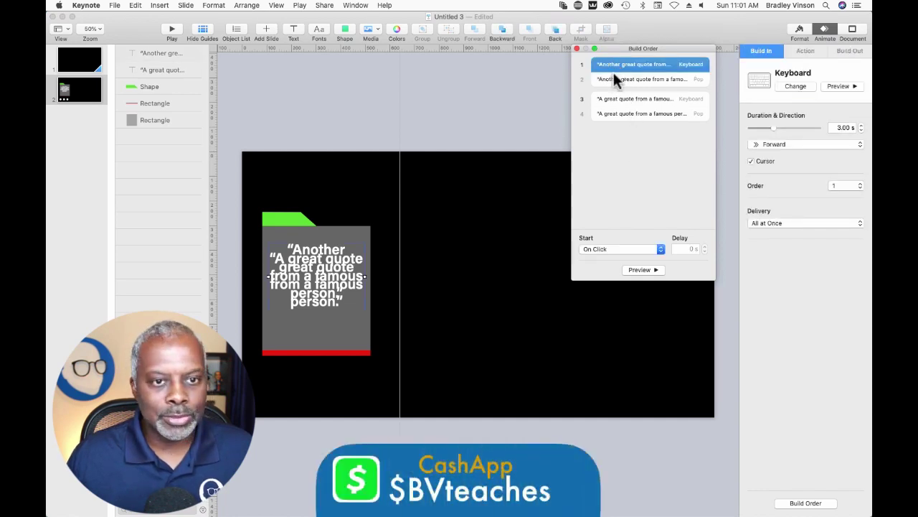
pyautogui.keyDown('shift'); pyautogui.click(613, 77); pyautogui.keyUp('shift')
pyautogui.moveTo(616, 66); pyautogui.dragTo(617, 173)
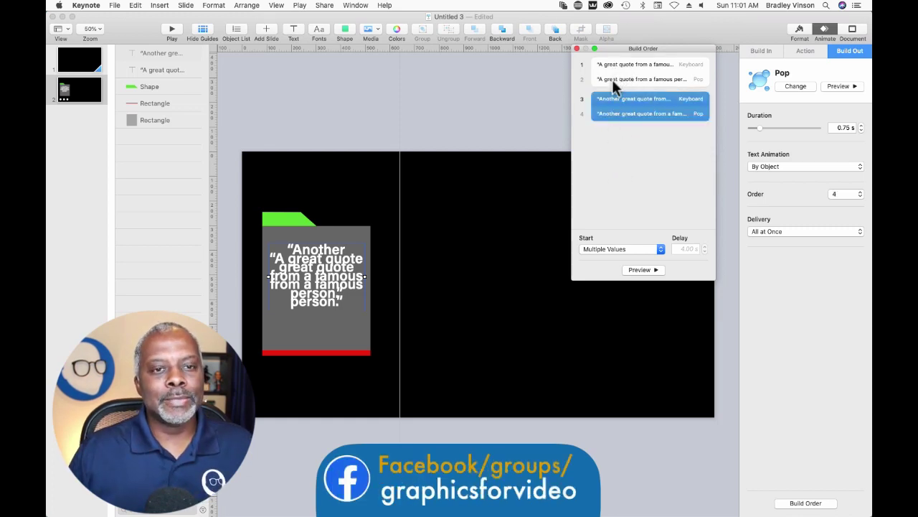
pyautogui.moveTo(635, 102); pyautogui.dragTo(637, 91)
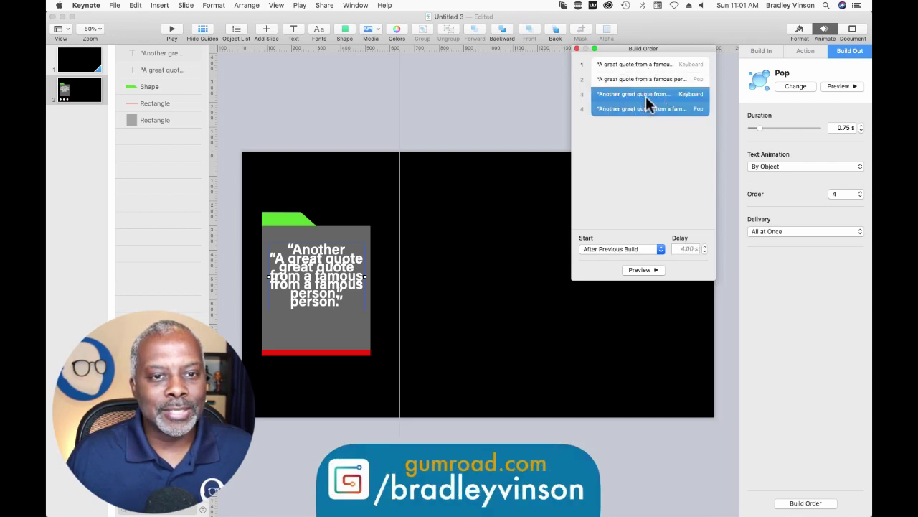
pyautogui.click(641, 95)
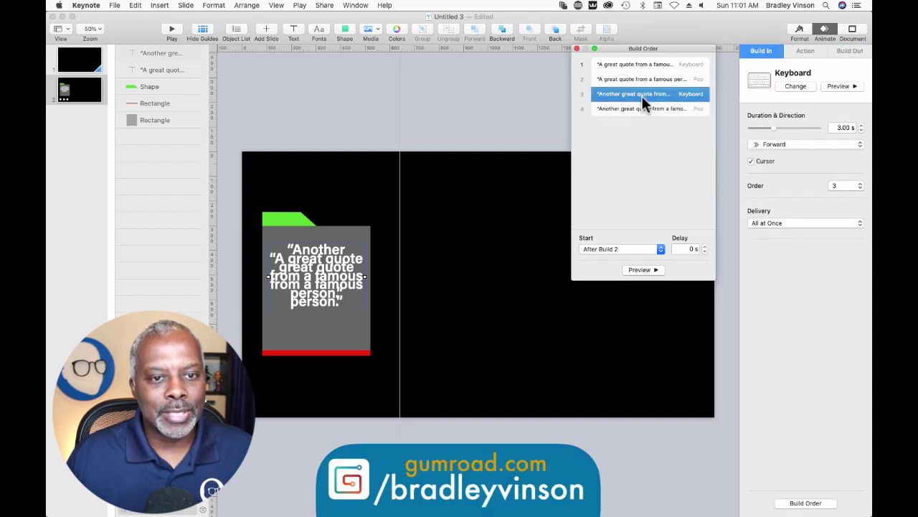
# Set build 3's delay to 2 seconds.
pyautogui.click(704, 246)
pyautogui.click(704, 246)
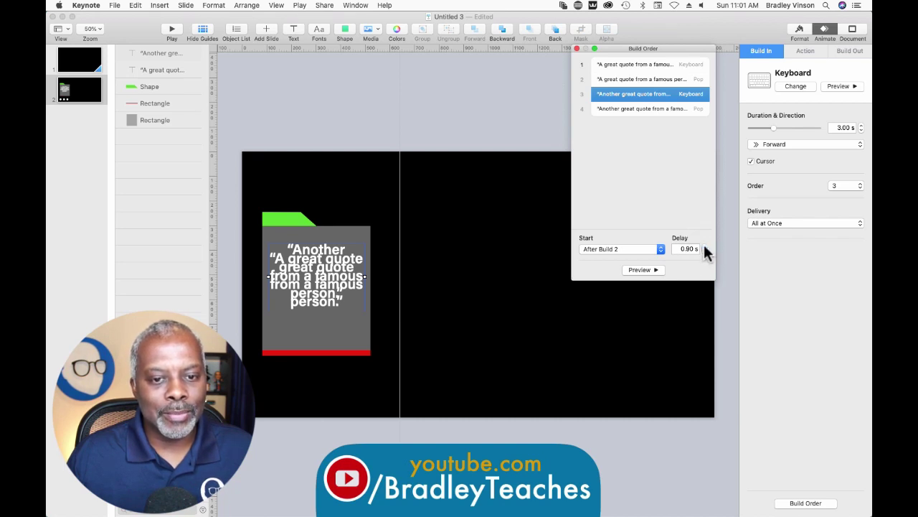
pyautogui.click(705, 246)
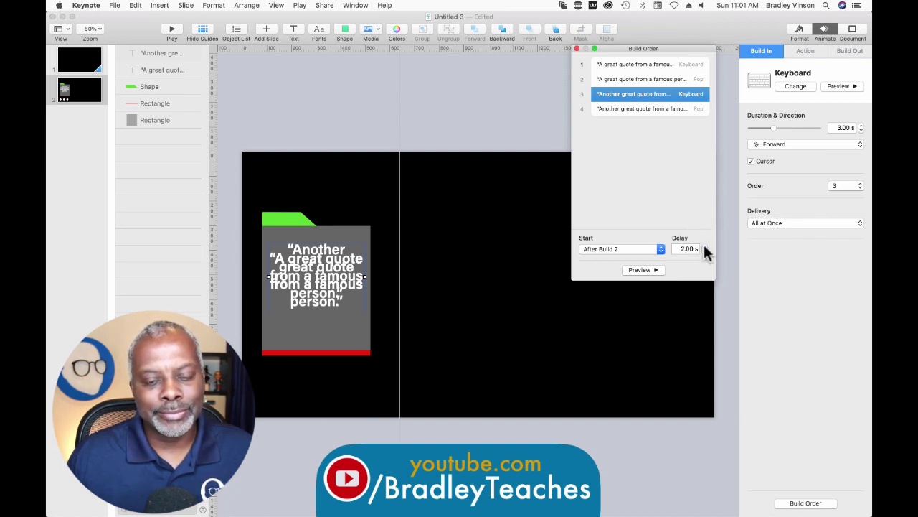
pyautogui.click(622, 185)
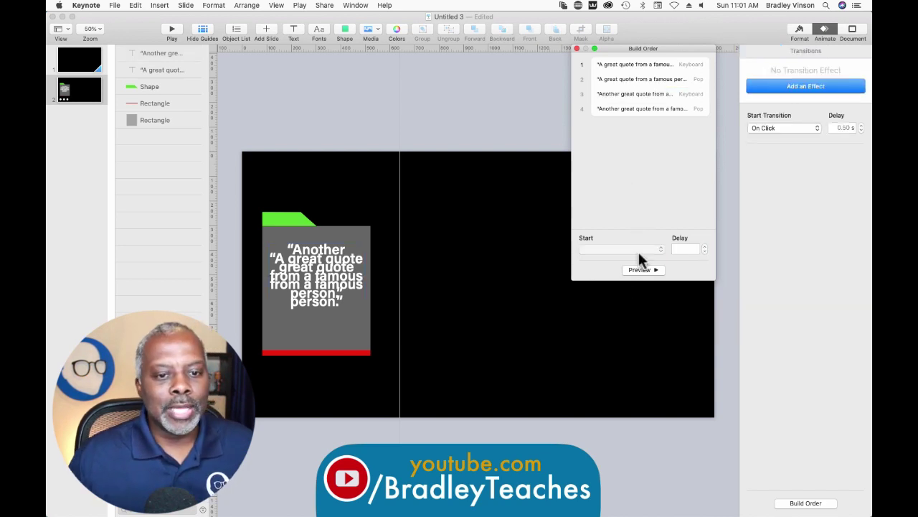
pyautogui.click(638, 269)
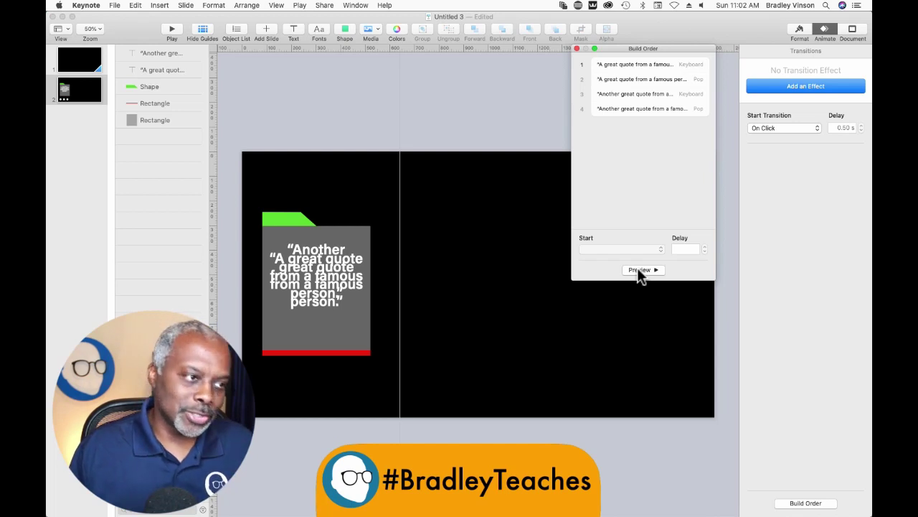
# Duplicate slide 2 as slide 3 and delete both quote text objects.
pyautogui.click(82, 101)
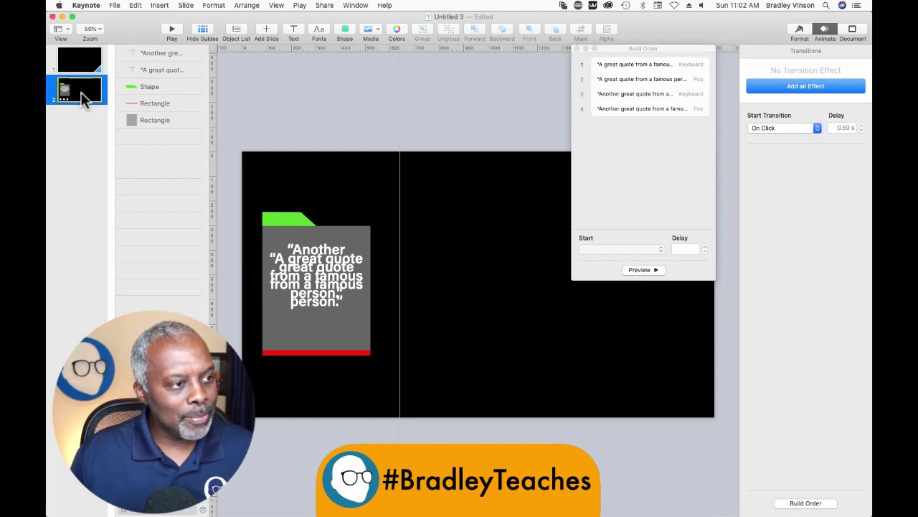
pyautogui.press('super+d')
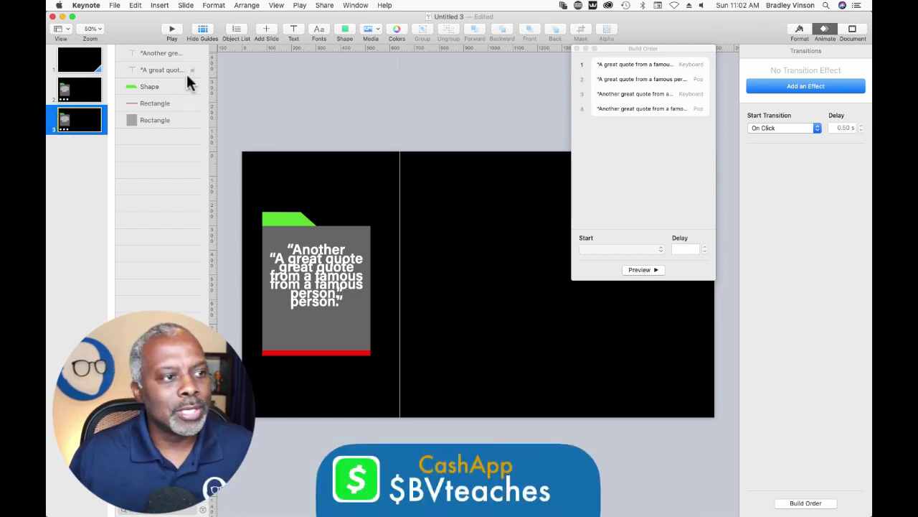
pyautogui.click(173, 54)
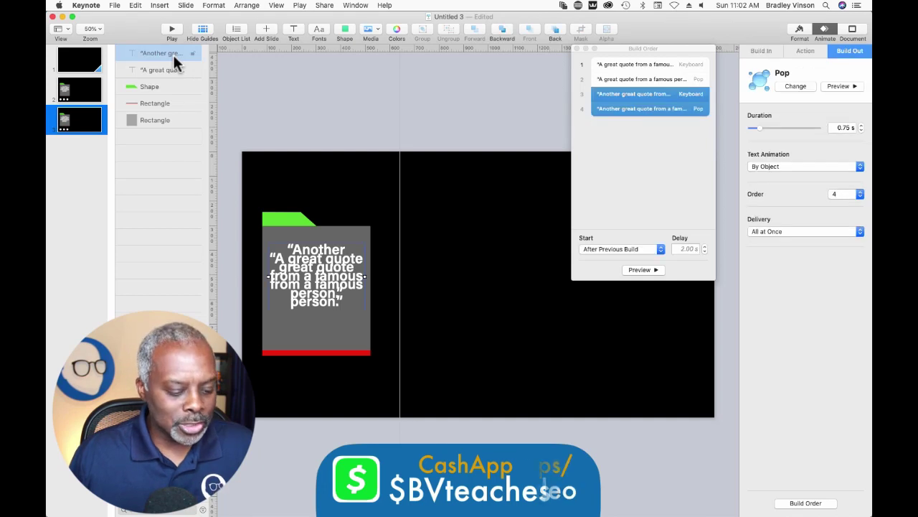
pyautogui.press('Delete')
pyautogui.click(172, 55)
pyautogui.press('Delete')
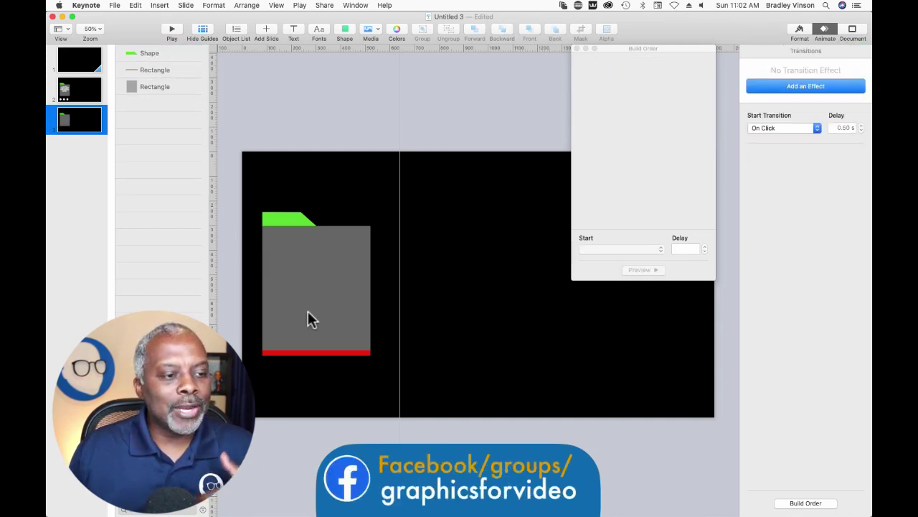
# At 25% zoom, move the grey rectangle, red line and green tab shape off the slide.
pyautogui.click(89, 29)
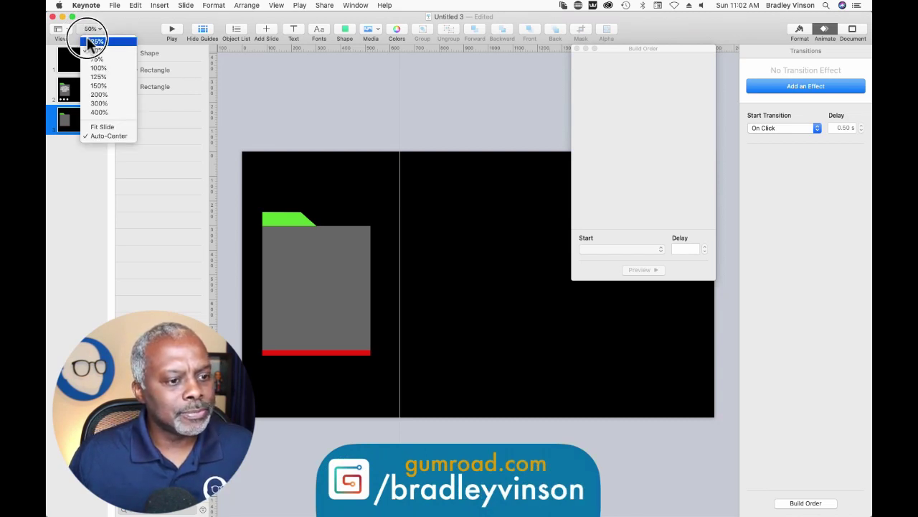
pyautogui.click(94, 40)
pyautogui.click(397, 301)
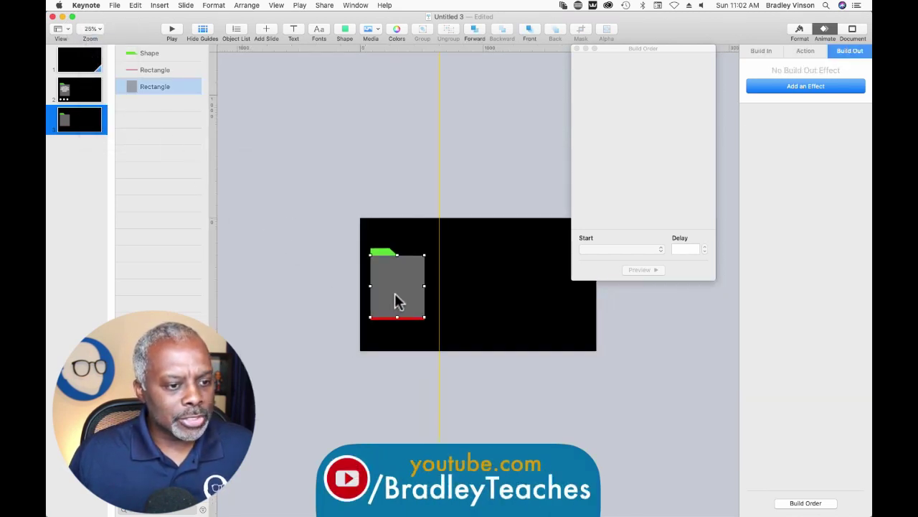
pyautogui.moveTo(398, 301); pyautogui.dragTo(321, 291)
pyautogui.click(400, 319)
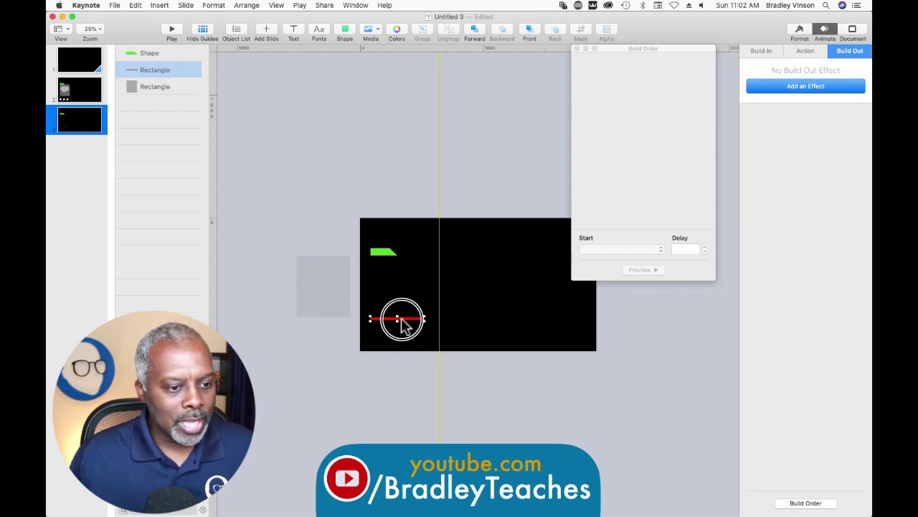
pyautogui.moveTo(403, 320); pyautogui.dragTo(410, 190)
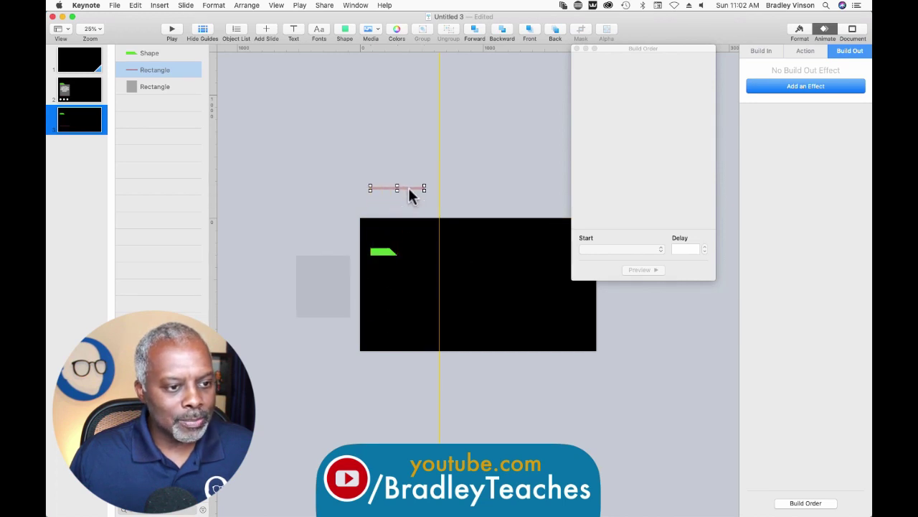
pyautogui.click(388, 253)
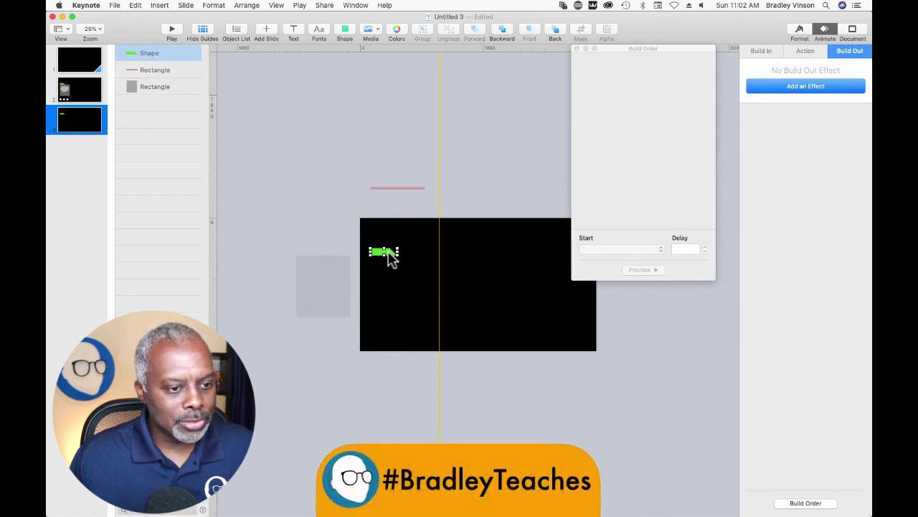
pyautogui.moveTo(384, 257); pyautogui.dragTo(341, 350)
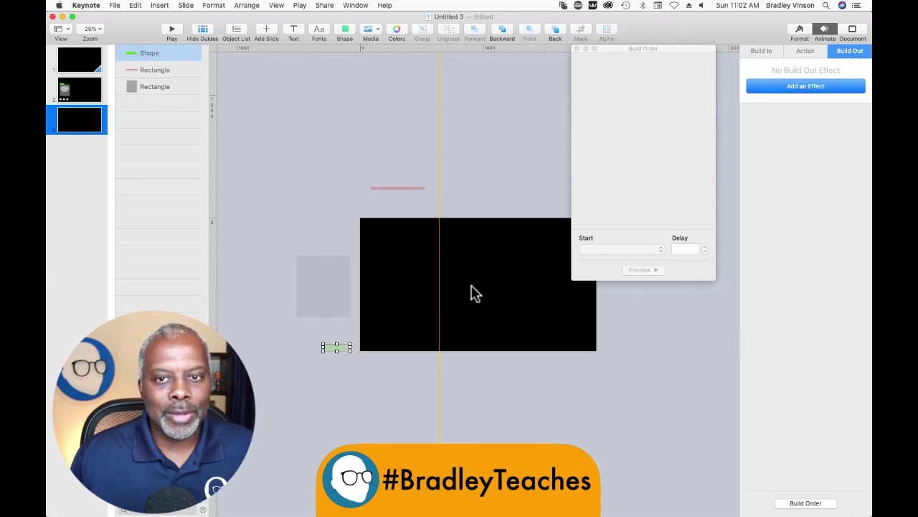
# Rotate the tab shape to 107.3° and give it the blue shape style.
pyautogui.click(795, 30)
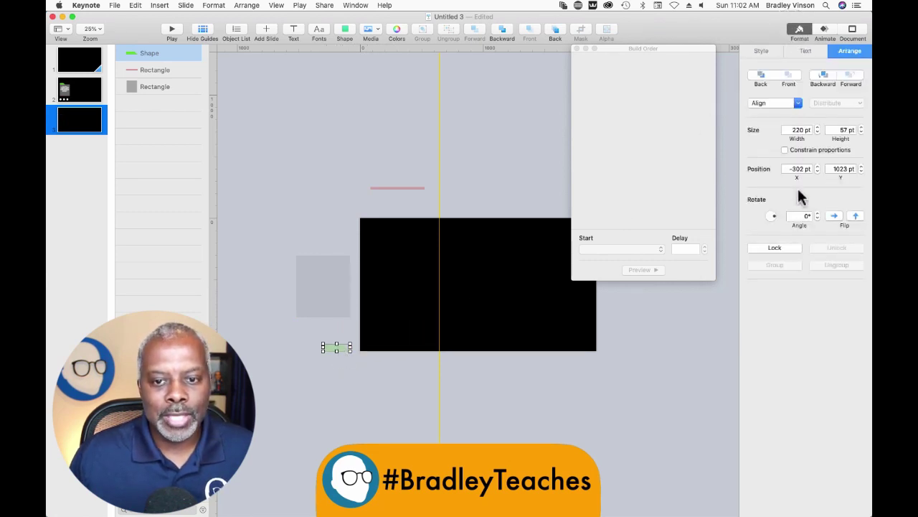
pyautogui.moveTo(773, 212); pyautogui.dragTo(770, 209)
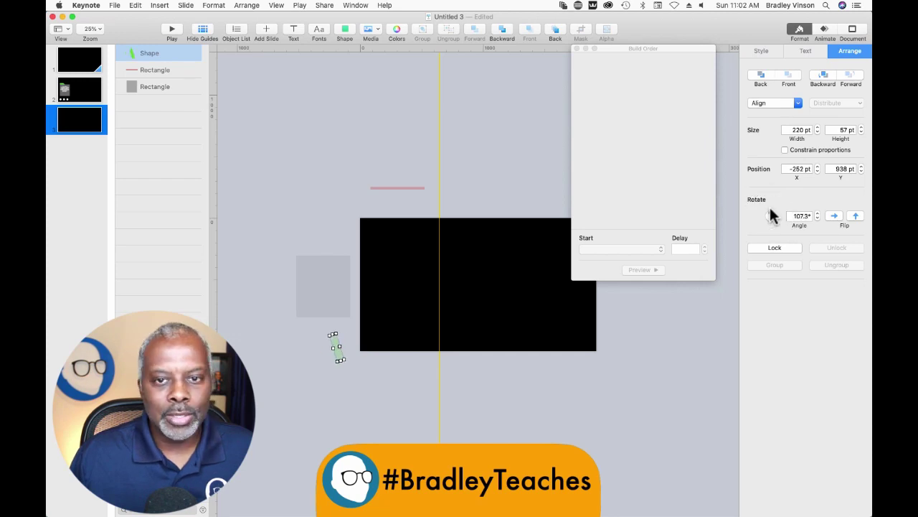
pyautogui.click(765, 51)
pyautogui.click(801, 83)
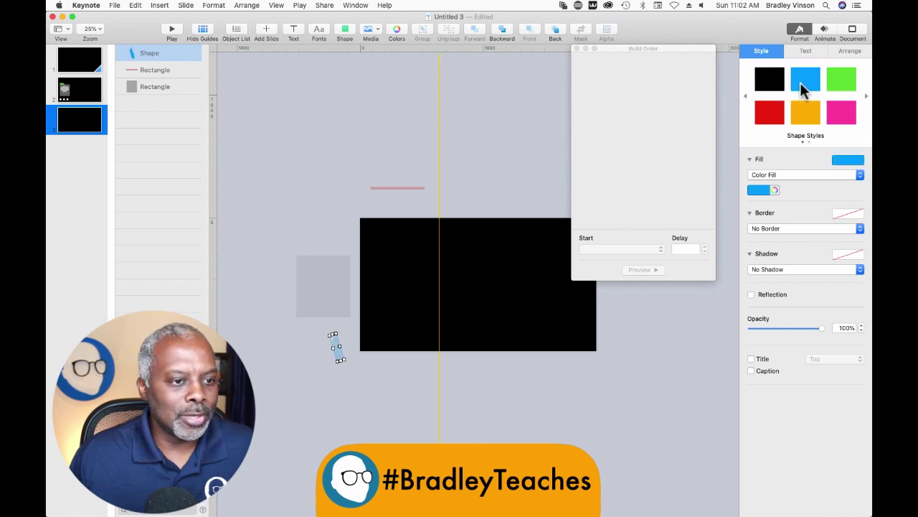
# Shorten the red bar above the slide and recolour it orange.
pyautogui.click(396, 200)
pyautogui.click(401, 188)
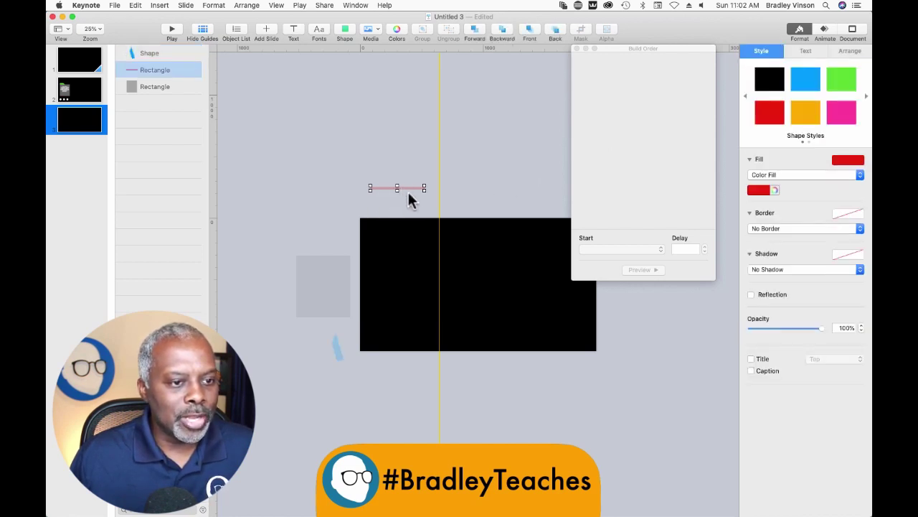
pyautogui.moveTo(424, 188); pyautogui.dragTo(378, 192)
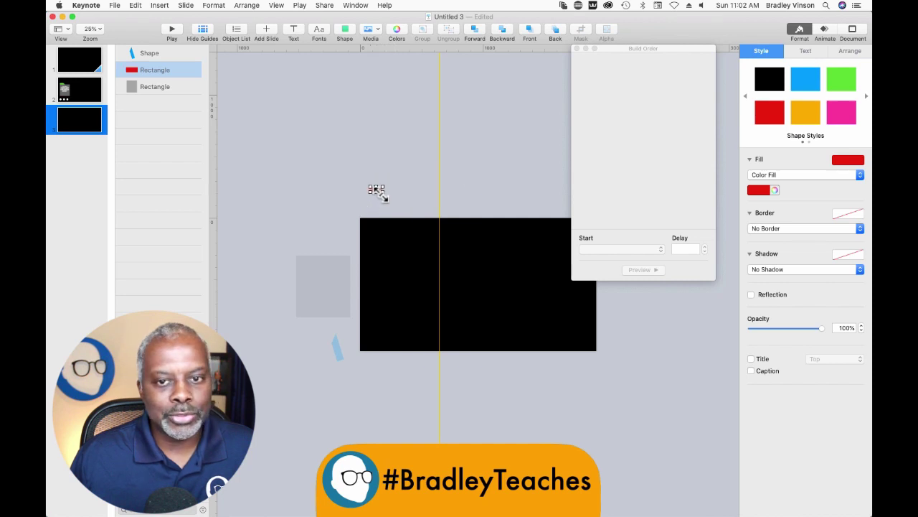
pyautogui.click(802, 115)
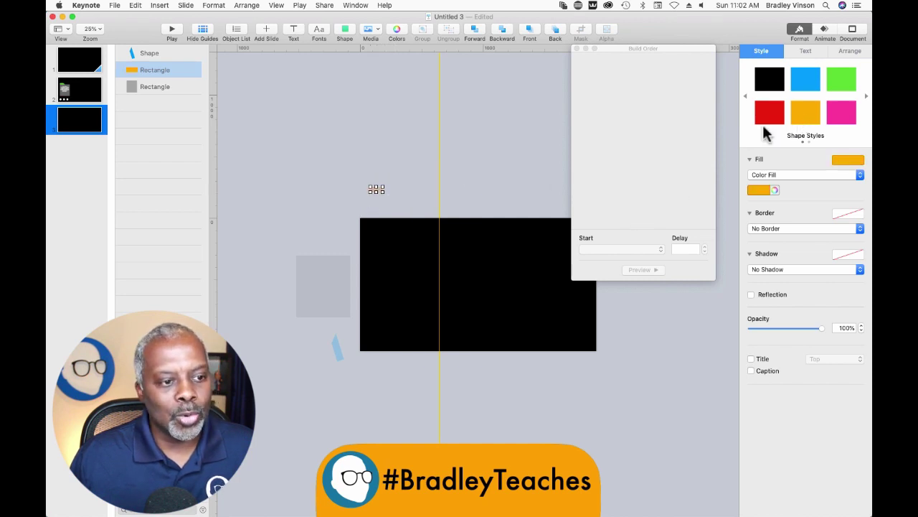
pyautogui.click(355, 144)
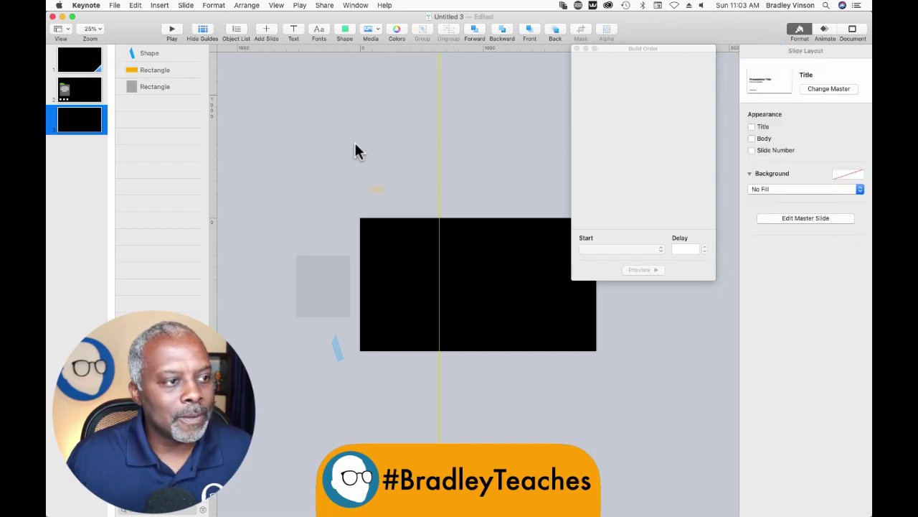
# Apply a Magic Move transition to slide 2.
pyautogui.click(83, 65)
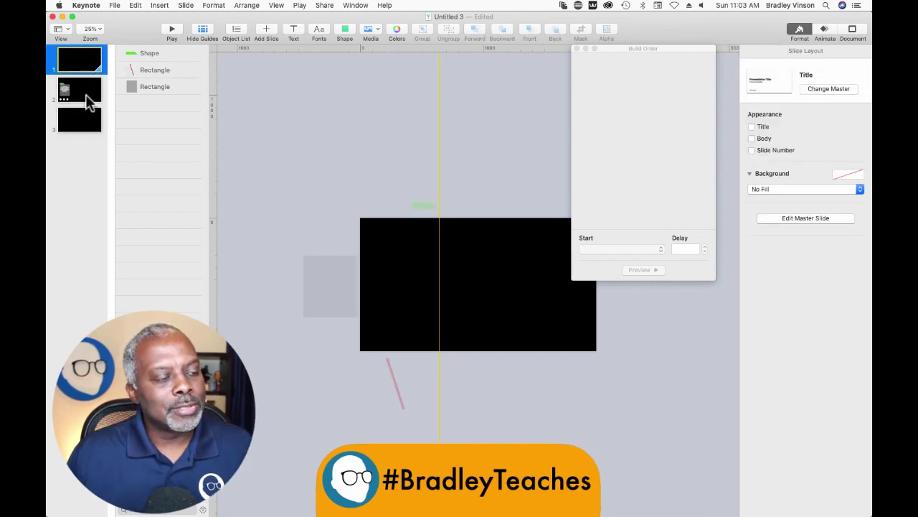
pyautogui.click(85, 93)
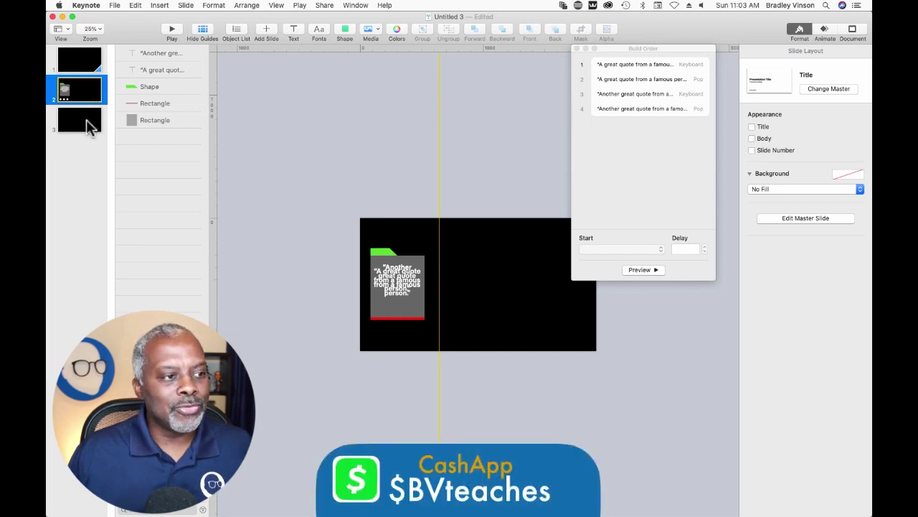
pyautogui.click(86, 122)
pyautogui.click(90, 94)
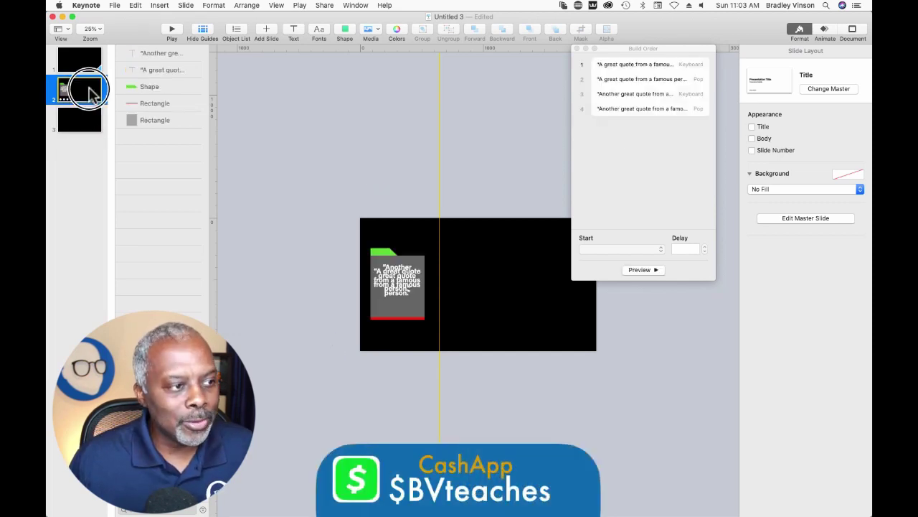
pyautogui.click(820, 36)
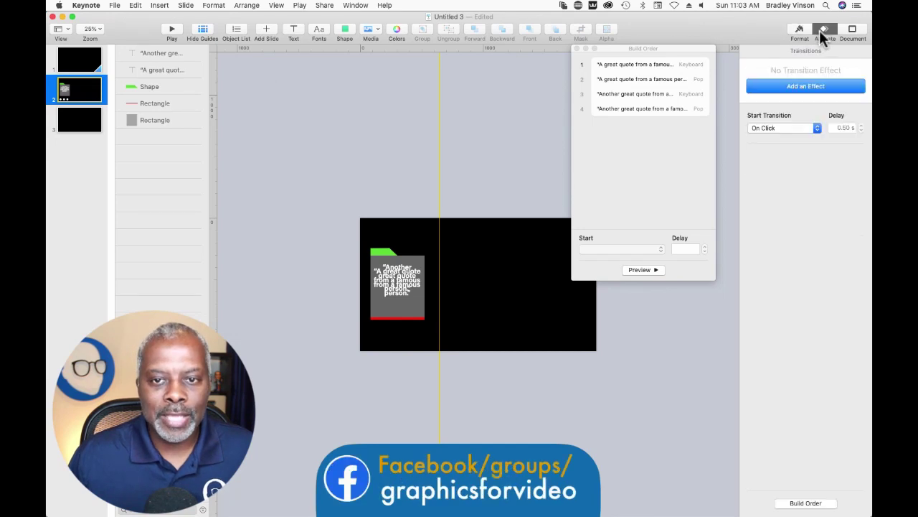
pyautogui.click(800, 87)
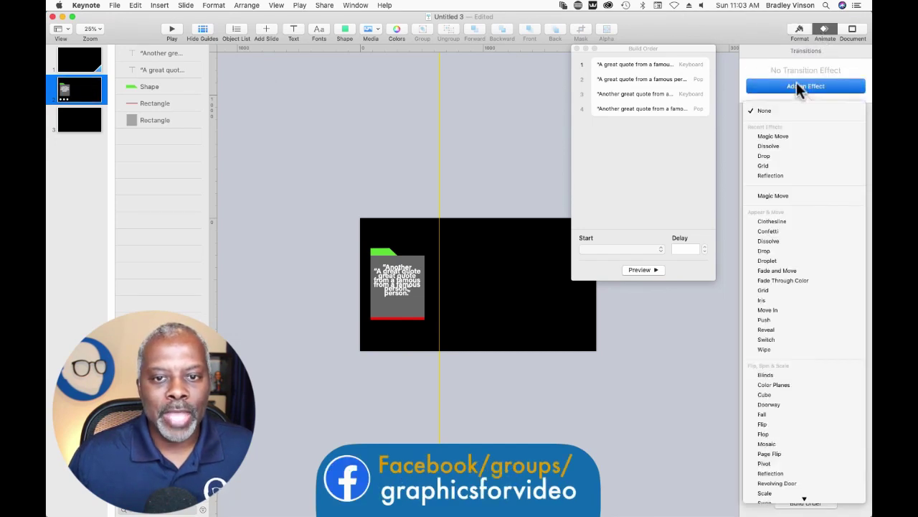
pyautogui.click(780, 136)
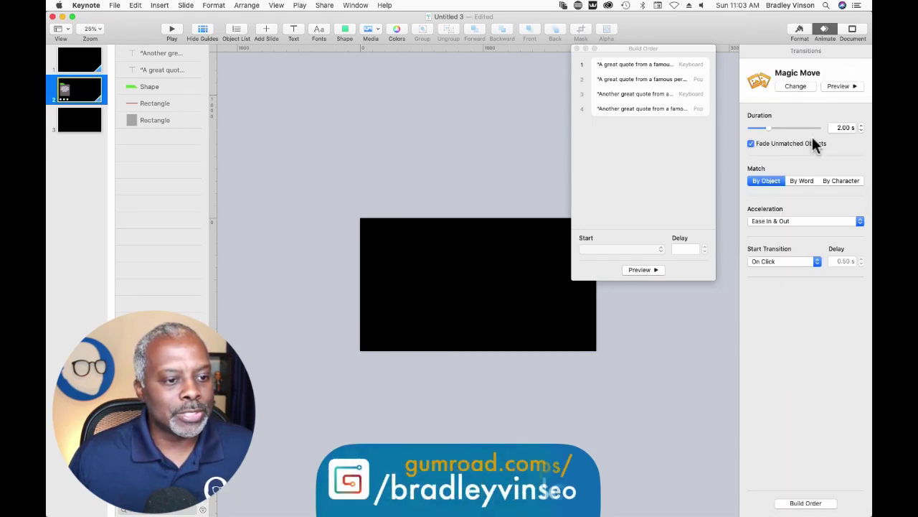
# Make slide 2's transition start automatically after an 8-second delay.
pyautogui.click(781, 262)
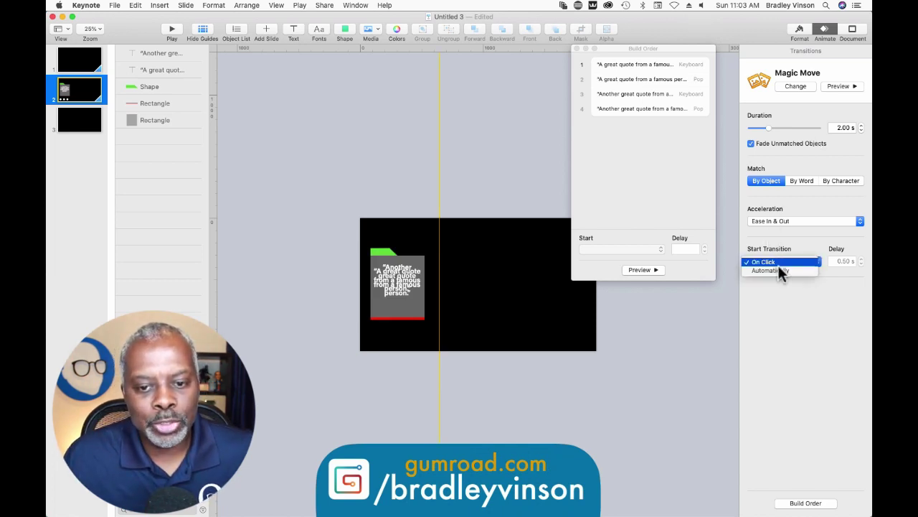
pyautogui.click(779, 271)
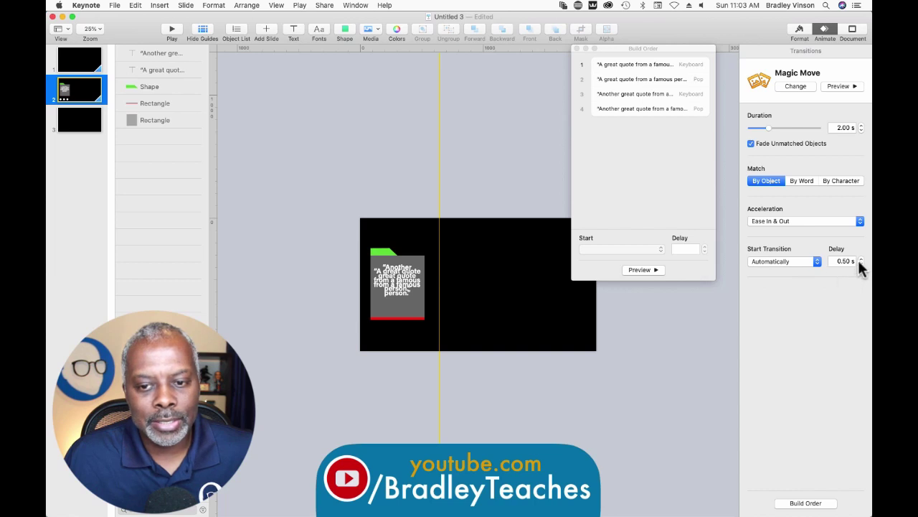
pyautogui.click(861, 258)
pyautogui.click(861, 259)
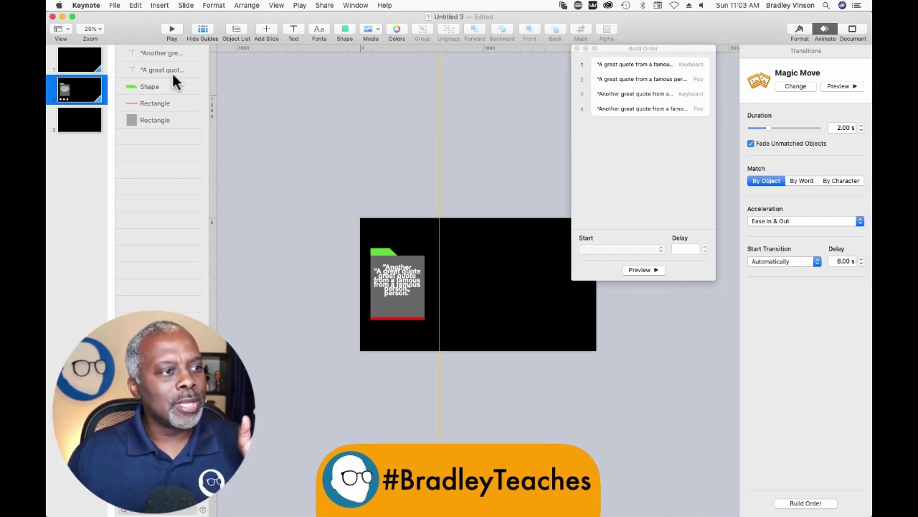
# Review the transition settings on slides 1, 2 and 3.
pyautogui.click(84, 68)
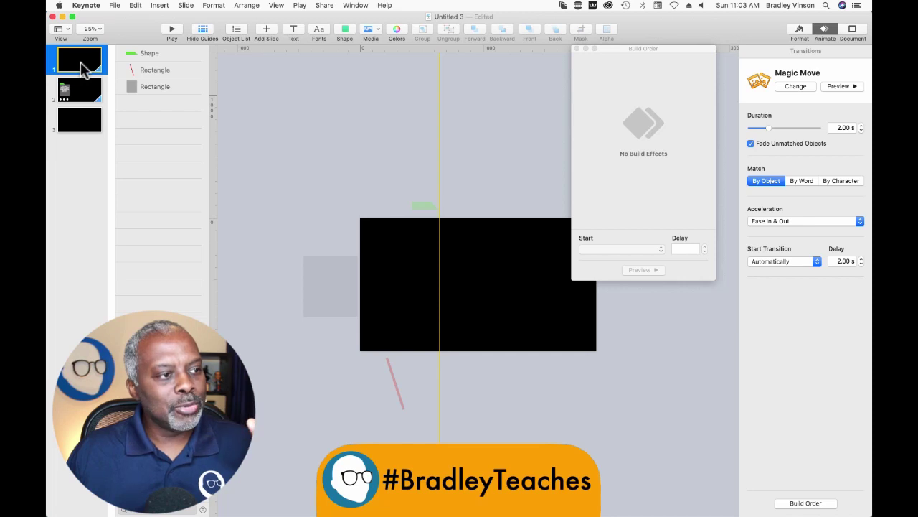
pyautogui.click(79, 91)
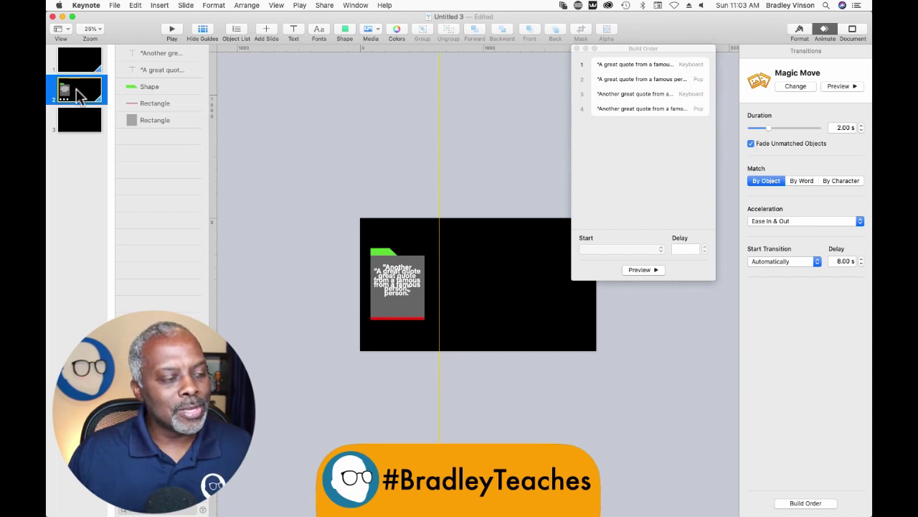
pyautogui.click(81, 125)
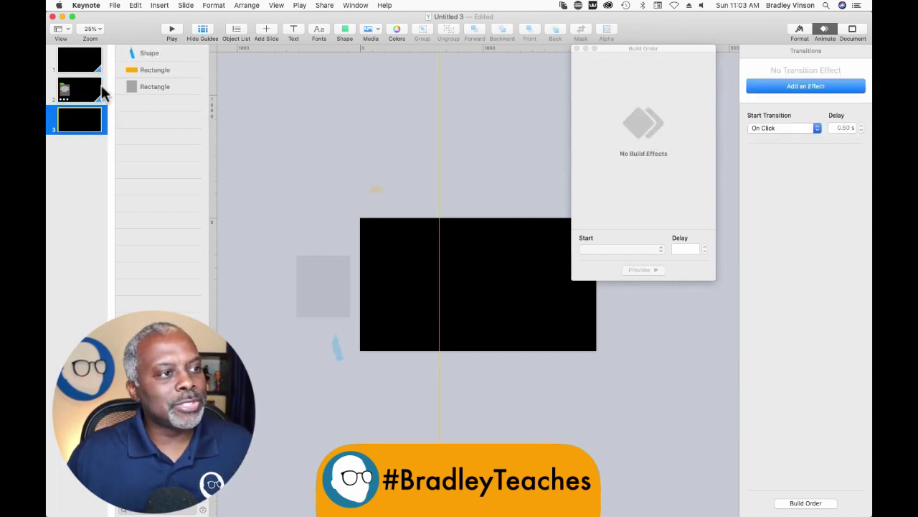
pyautogui.click(114, 6)
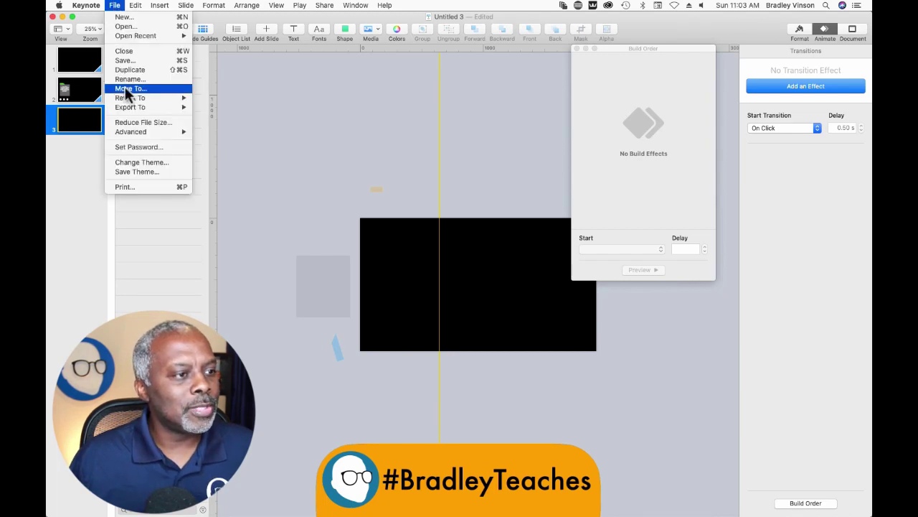
# Start a Movie export with next-slide and next-build waits set to 0 seconds.
pyautogui.moveTo(129, 108)
pyautogui.click(206, 123)
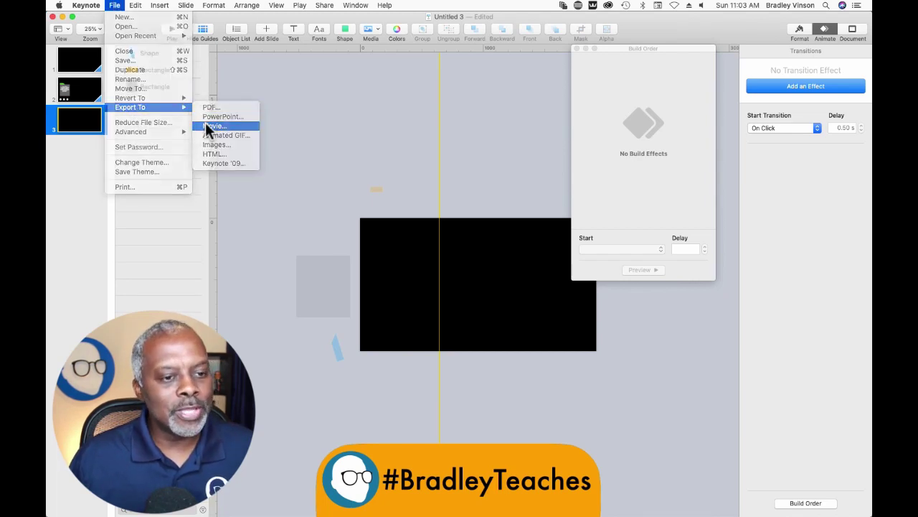
pyautogui.doubleClick(436, 148)
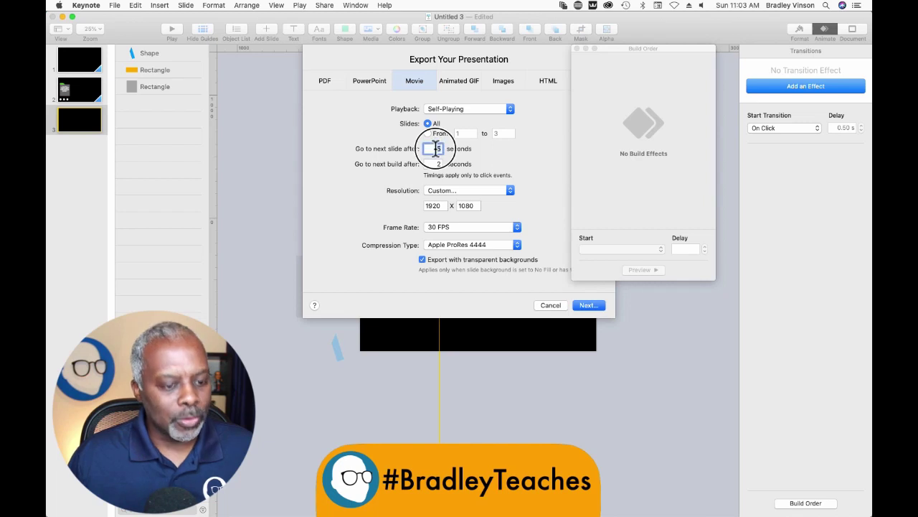
pyautogui.write('0')
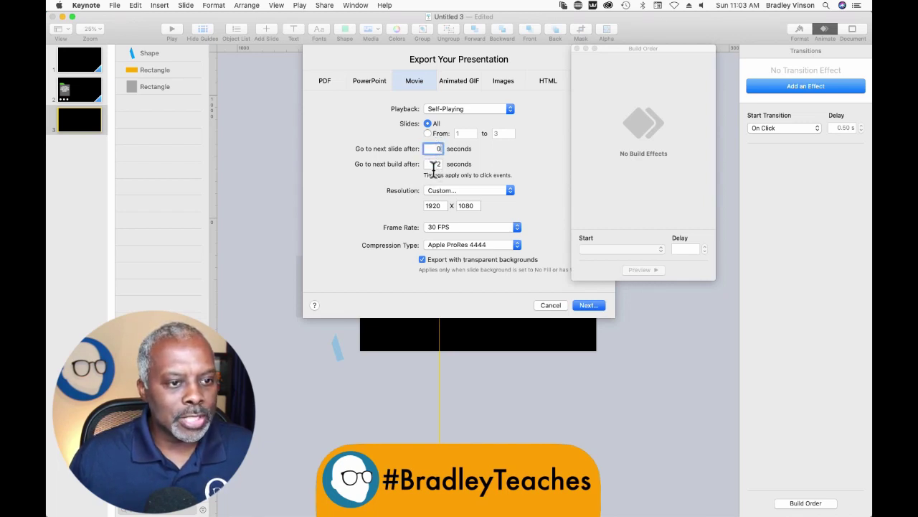
pyautogui.doubleClick(435, 165)
pyautogui.write('0')
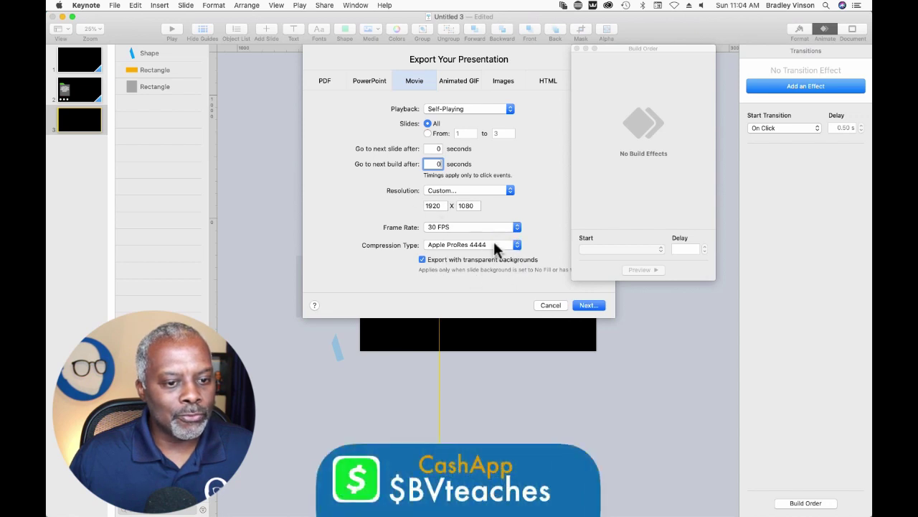
# Name the movie sideb.mov and export it to the Desktop.
pyautogui.click(587, 305)
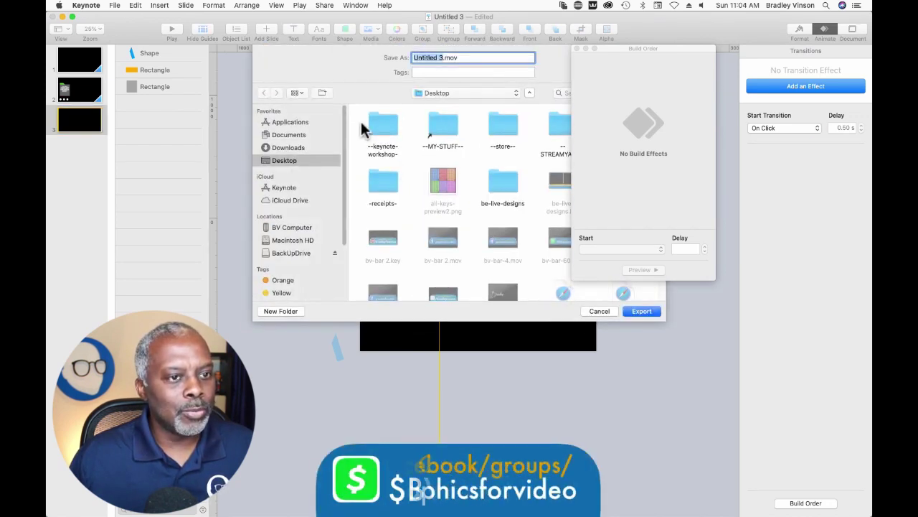
pyautogui.write('sideb')
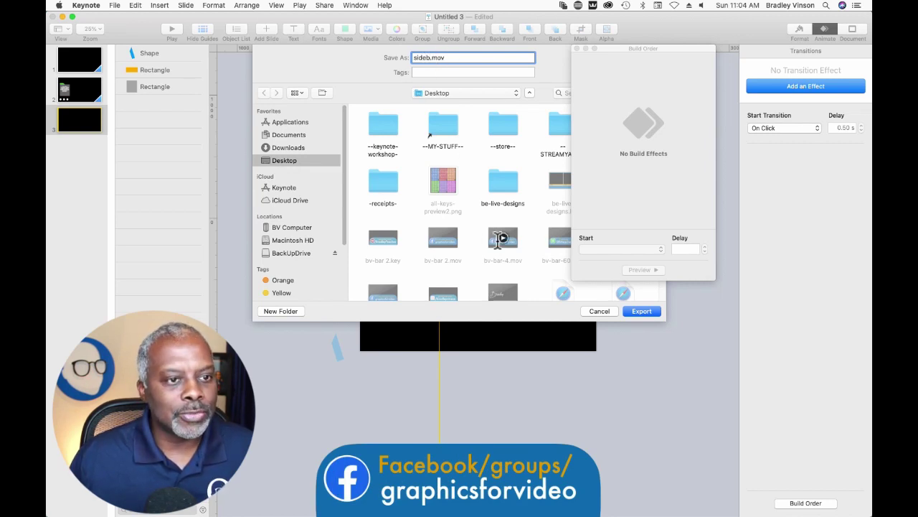
pyautogui.click(639, 312)
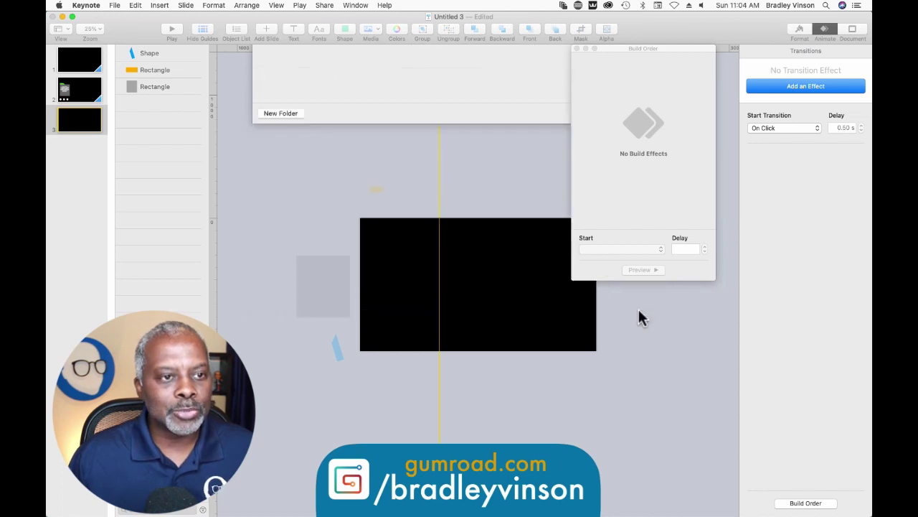